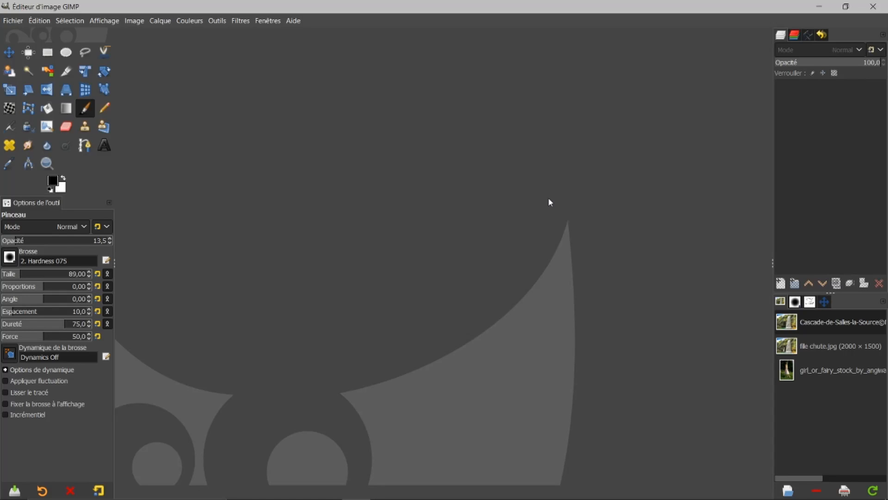
Open the Cascade-de-Salles waterfall photo, the girl_or_fairy_stock photo and fille chute.jpg from the recent documents.
double_click(804, 323)
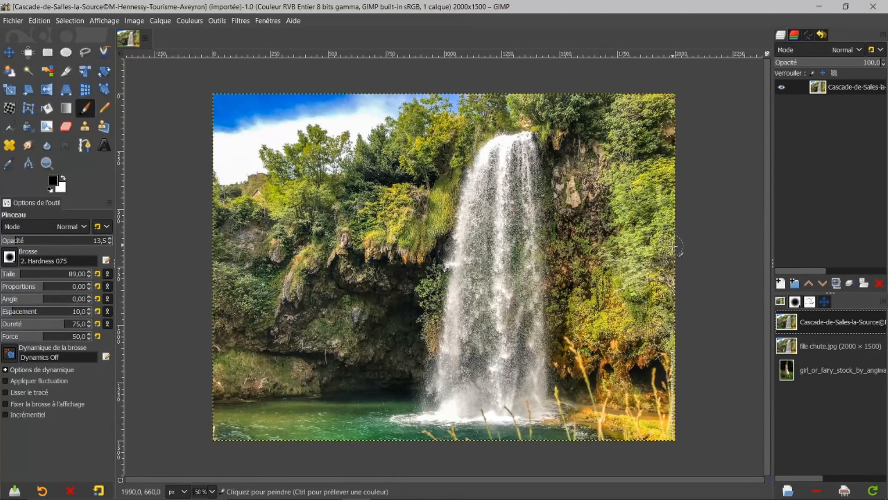
left_click(810, 372)
double_click(810, 372)
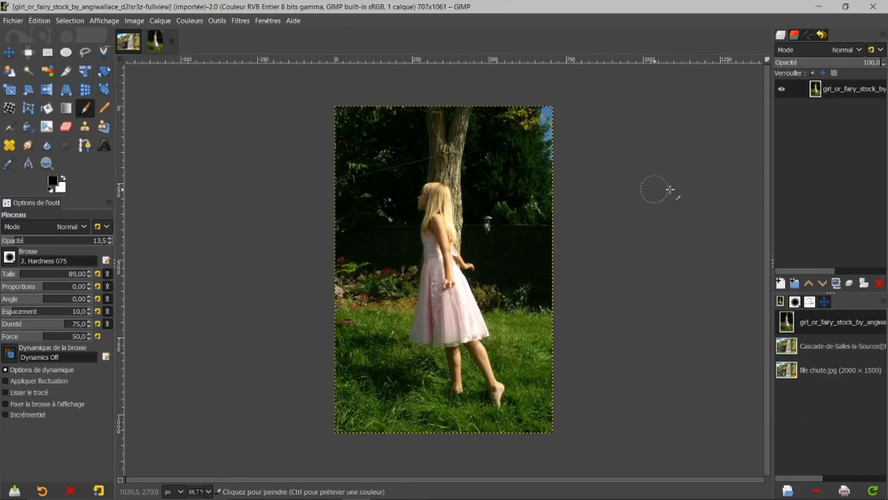
left_click(802, 369)
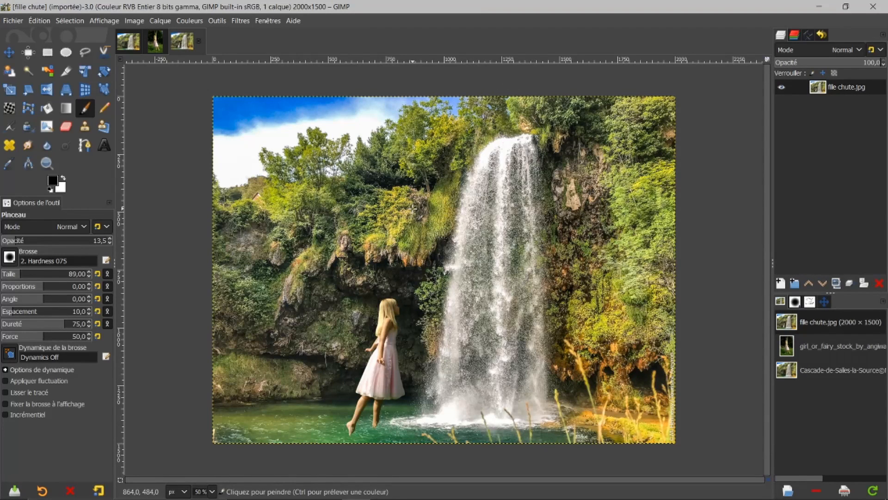
Compare the plain waterfall photo with fille chute, and close the girl and Cascade images so only fille chute remains open.
left_click(132, 44)
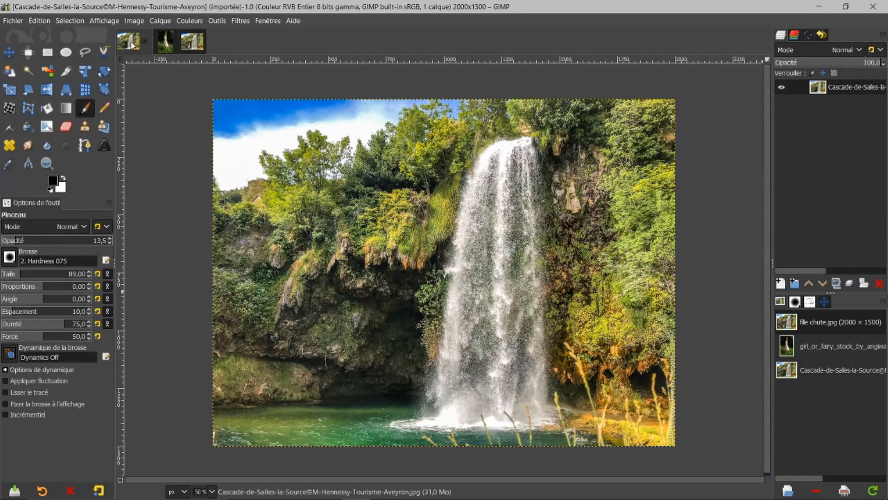
left_click(189, 45)
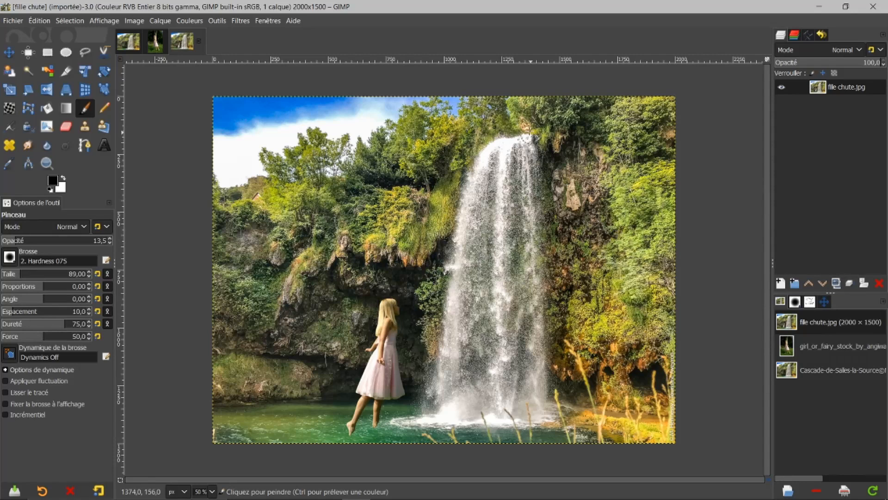
left_click(154, 44)
left_click(171, 39)
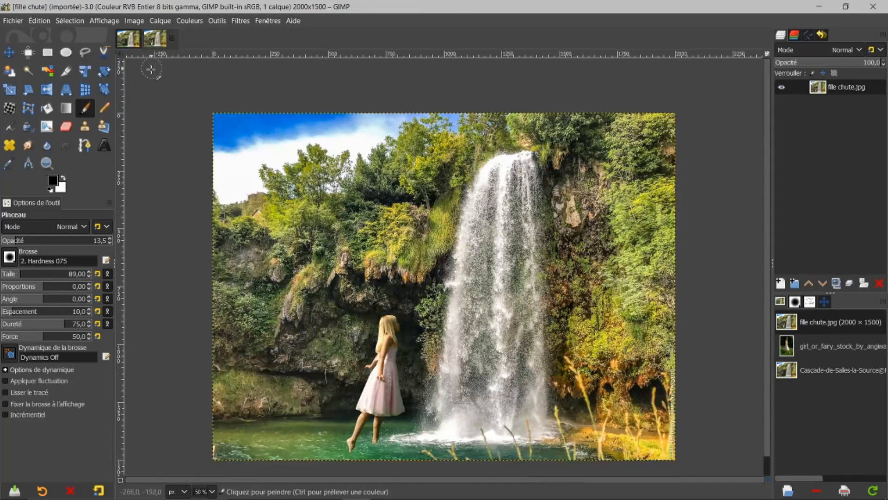
left_click(130, 44)
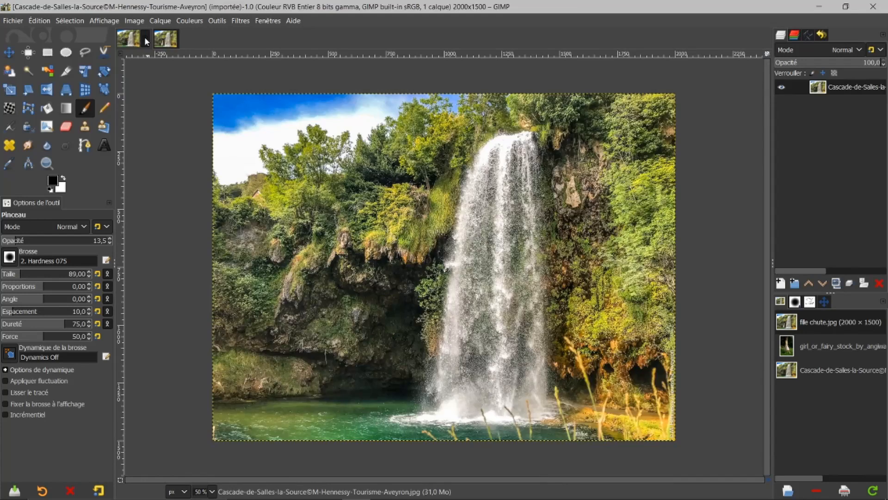
left_click(146, 41)
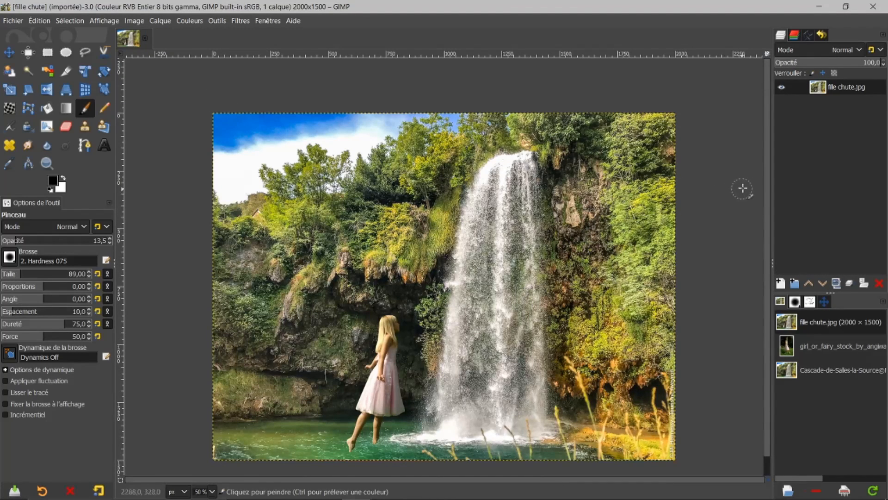
Duplicate the fille chute.jpg layer and open the G'MIC-Qt filters on the copy.
scroll(759, 183, "down", 1)
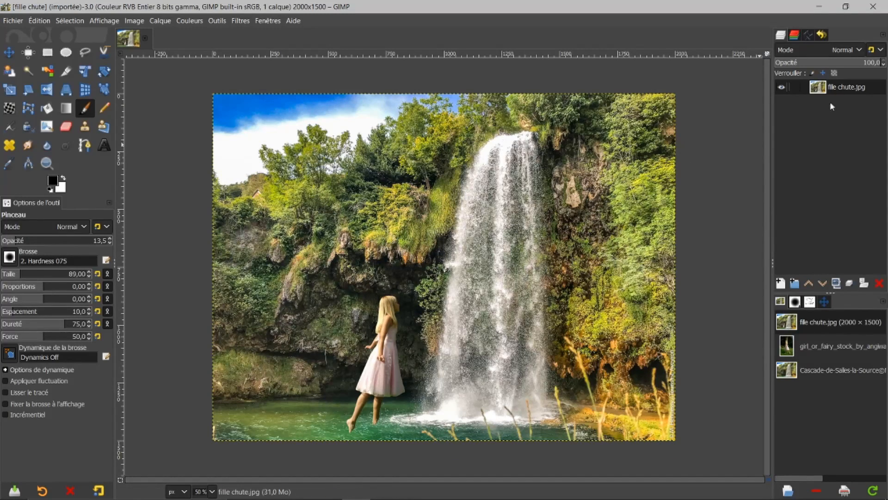
left_click(836, 284)
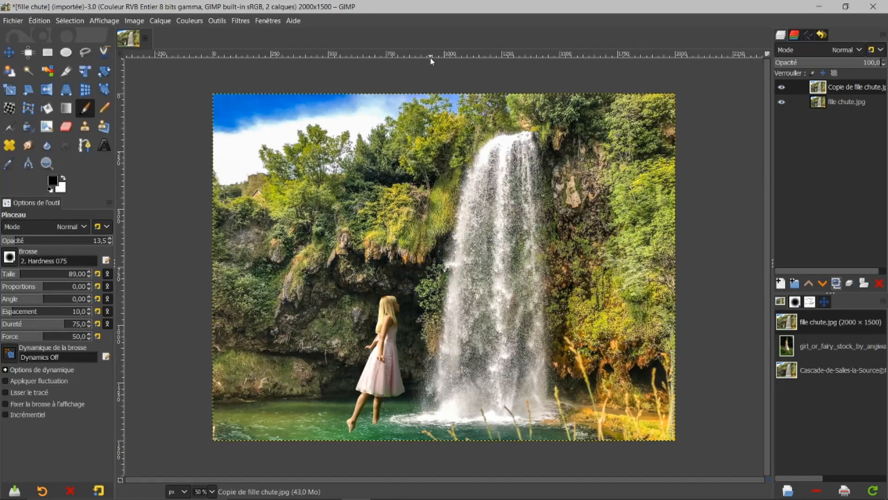
left_click(238, 21)
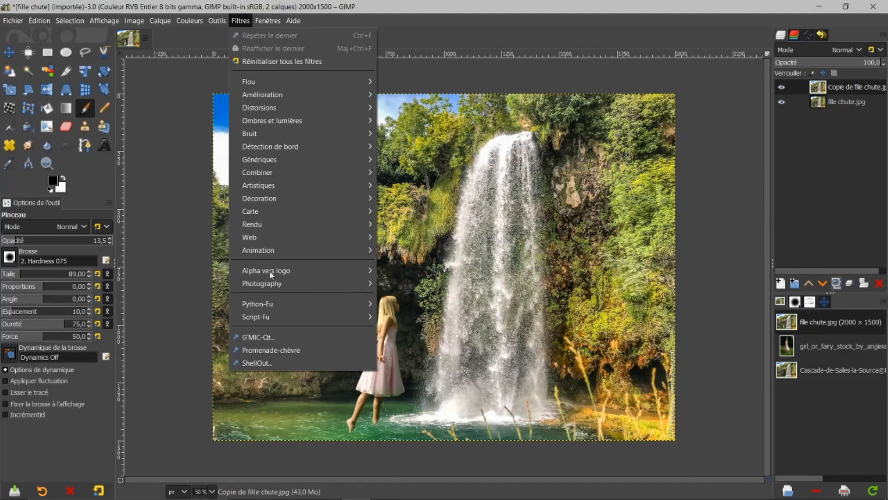
left_click(258, 338)
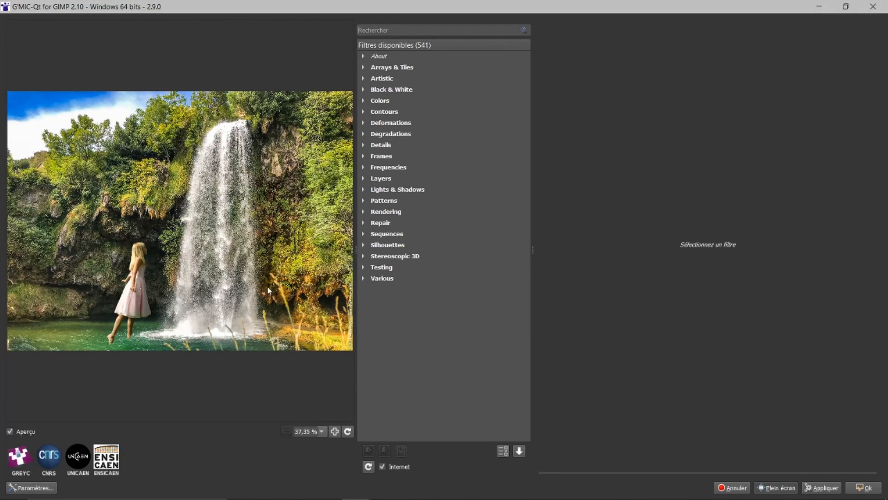
Run the Deformations filter Morph [Interactive] with the input layers set to Actif et en dessous.
left_click(364, 124)
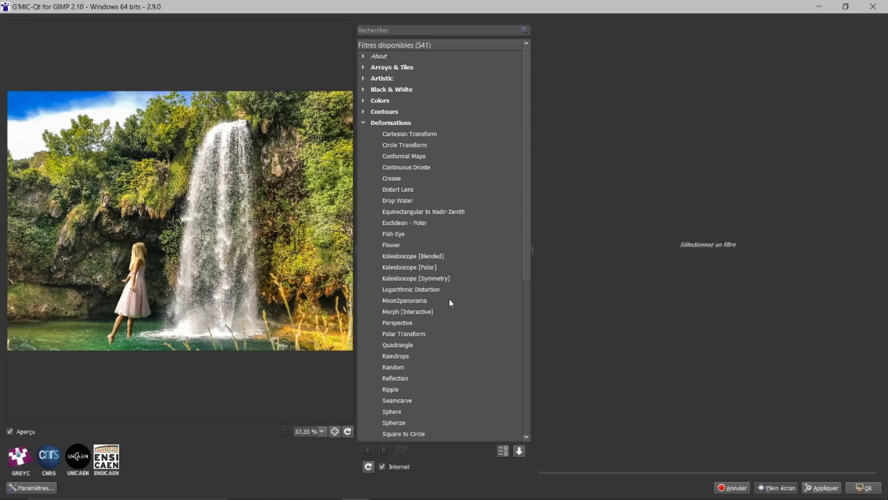
left_click(406, 313)
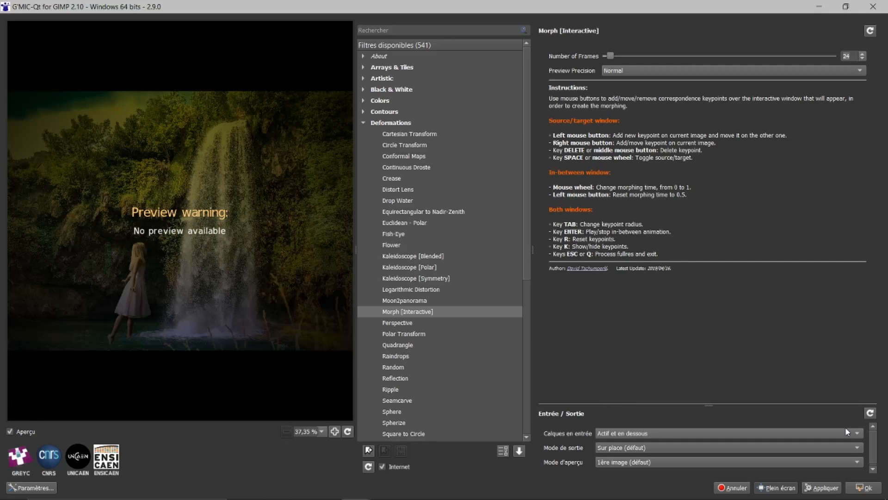
left_click(857, 434)
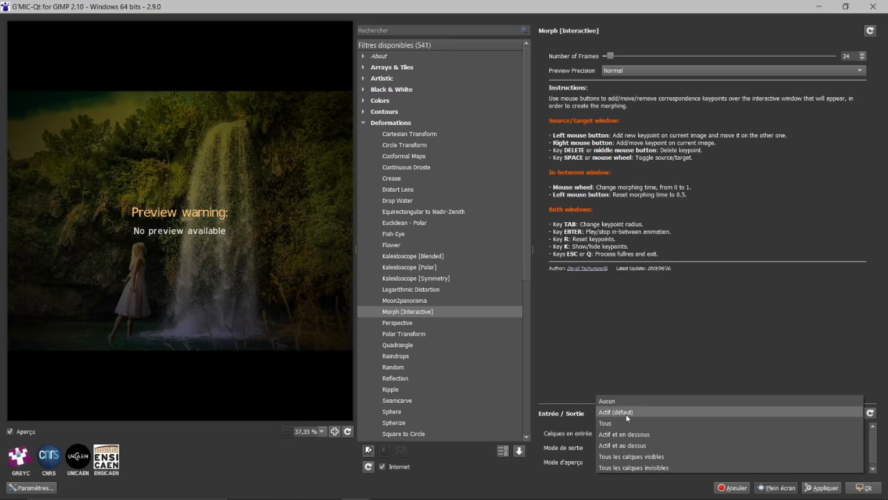
left_click(618, 435)
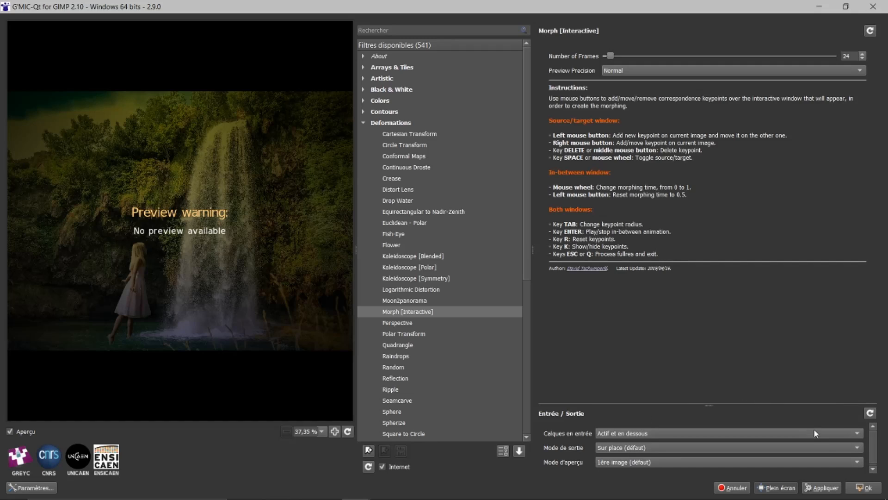
left_click(862, 488)
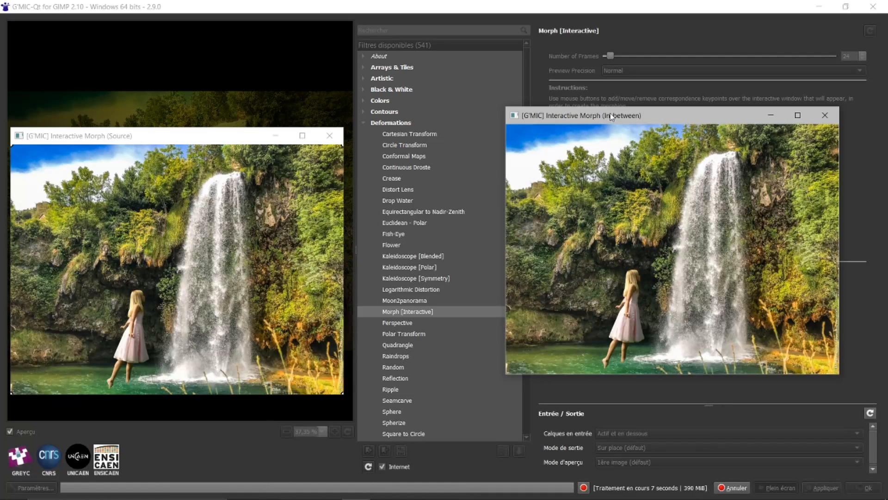
Enlarge the Interactive Morph source window and place the In-between preview window beside it.
left_click_drag(610, 116, 625, 102)
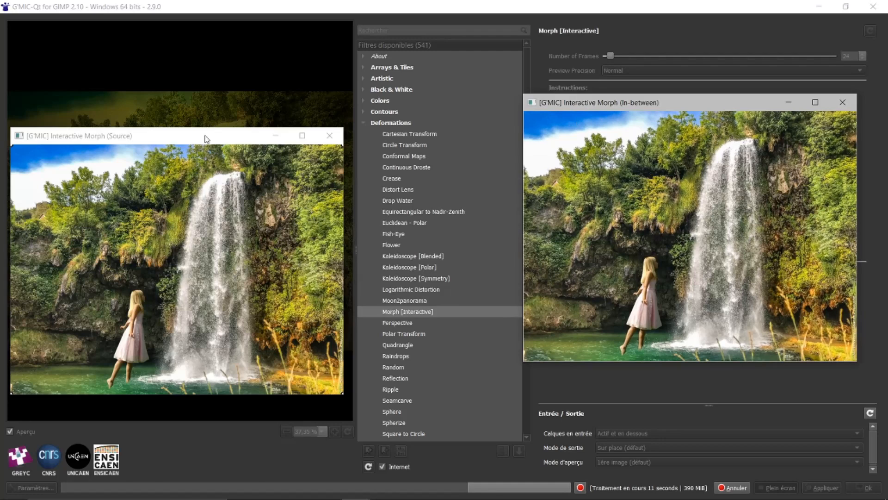
left_click_drag(206, 138, 279, 104)
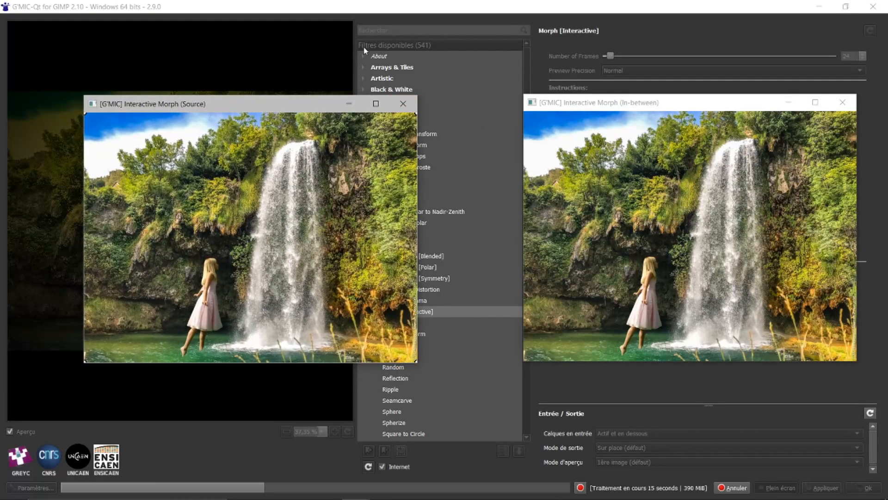
left_click(376, 103)
left_click_drag(631, 104, 657, 114)
left_click(540, 64)
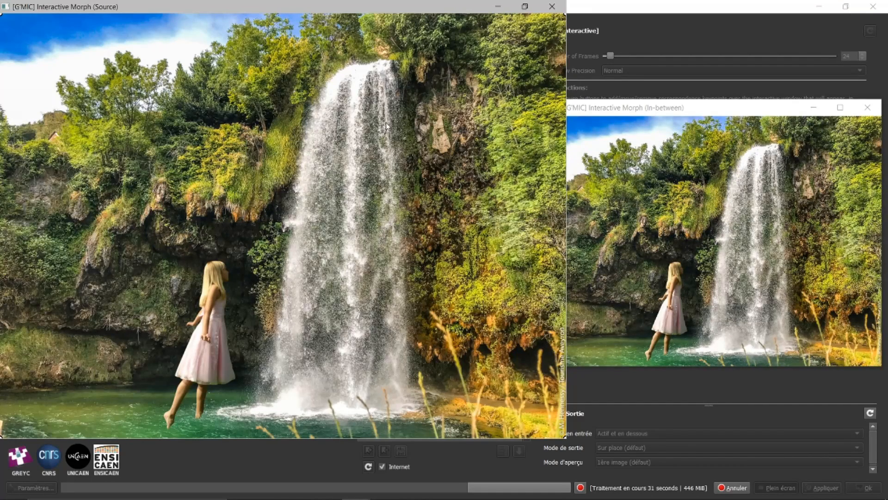
Place two trial keypoints near the crest of the waterfall in the source image and remove them.
left_click(341, 87)
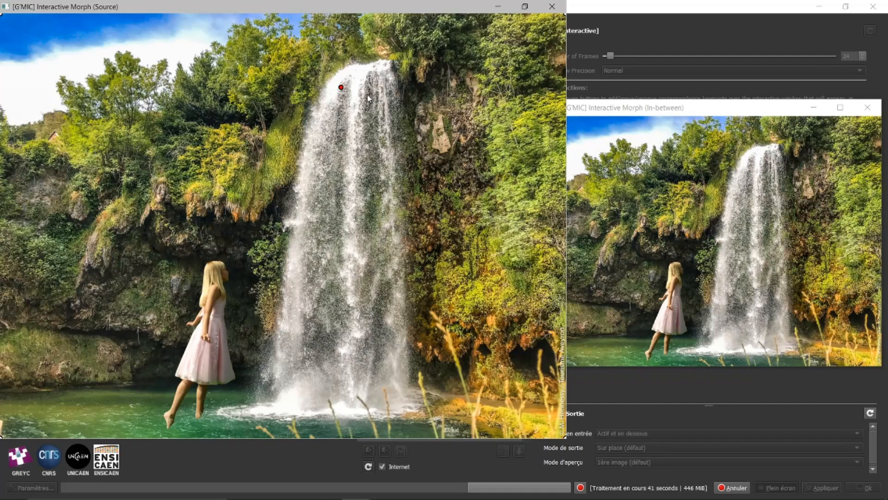
left_click(369, 90)
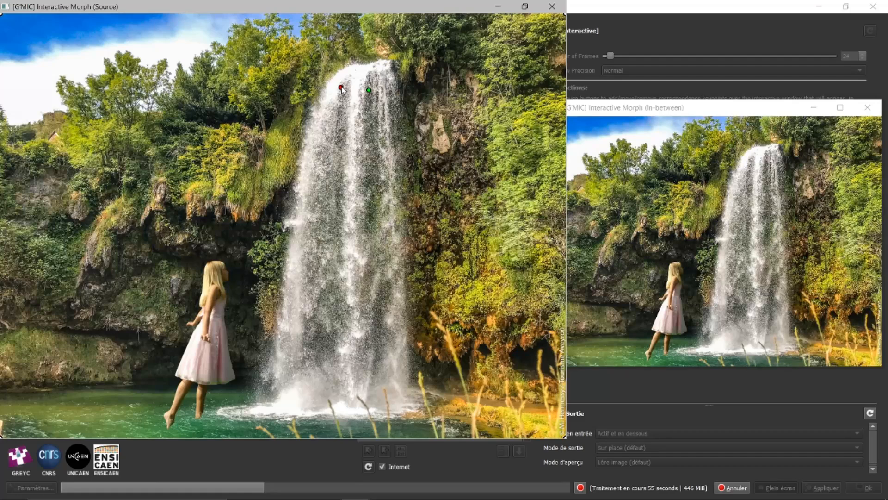
left_click_drag(341, 87, 370, 90)
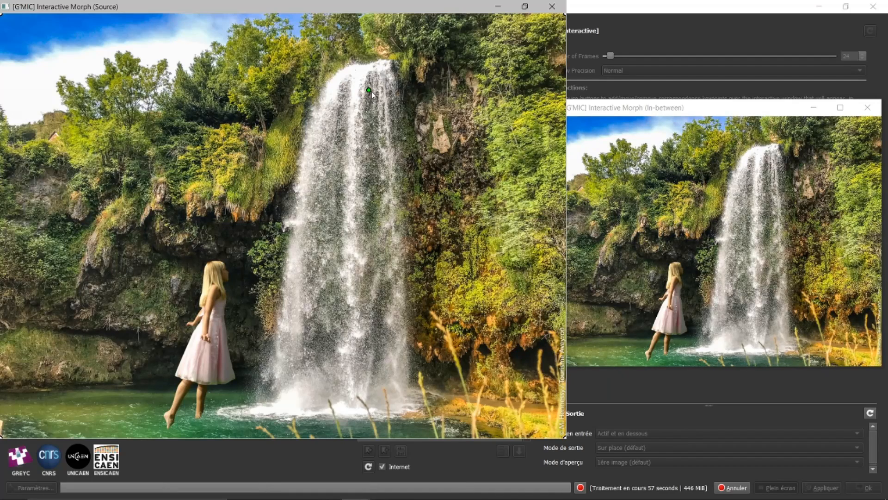
right_click(370, 90)
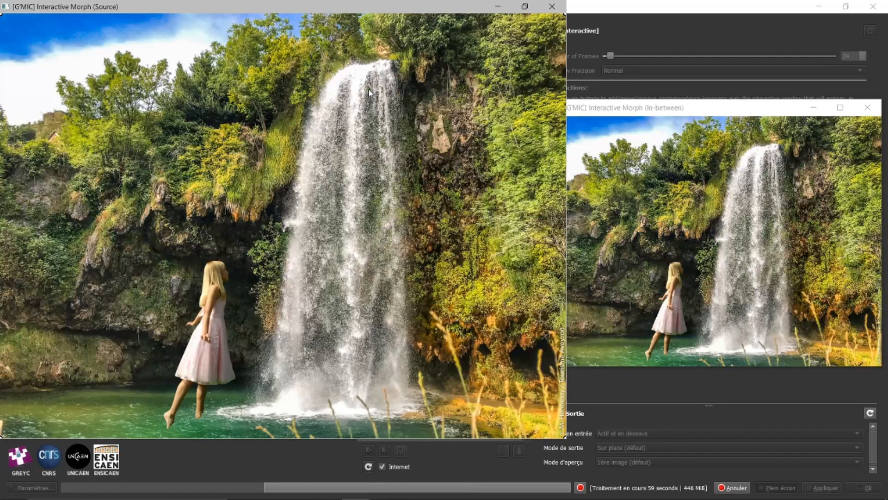
Add three keypoints down the left edge of the upper waterfall in the source image and delete each one.
left_click(344, 86)
left_click(339, 108)
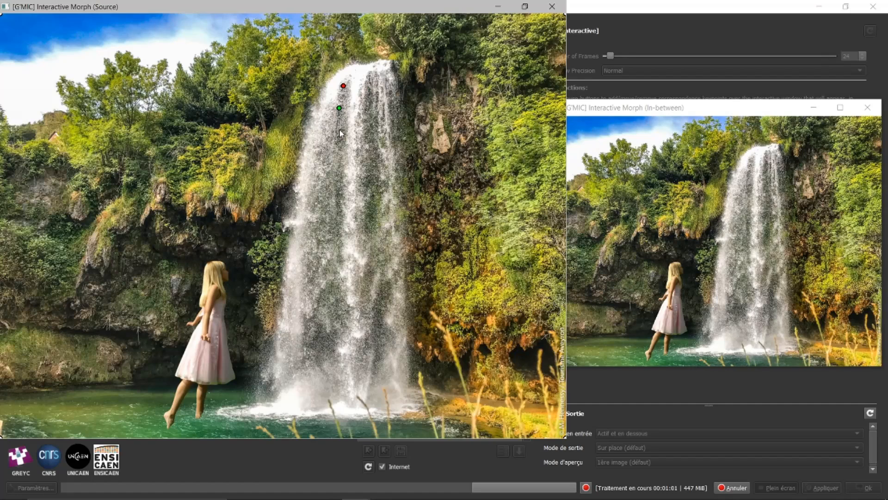
left_click(337, 129)
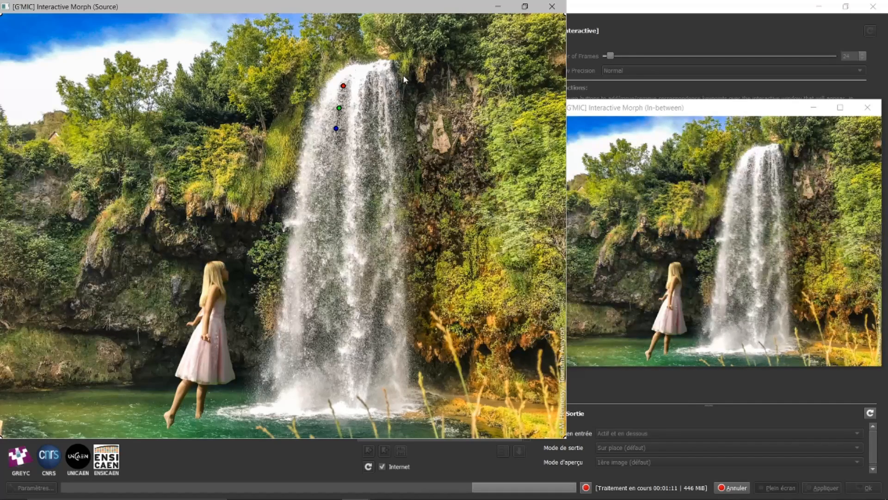
right_click(343, 86)
right_click(340, 108)
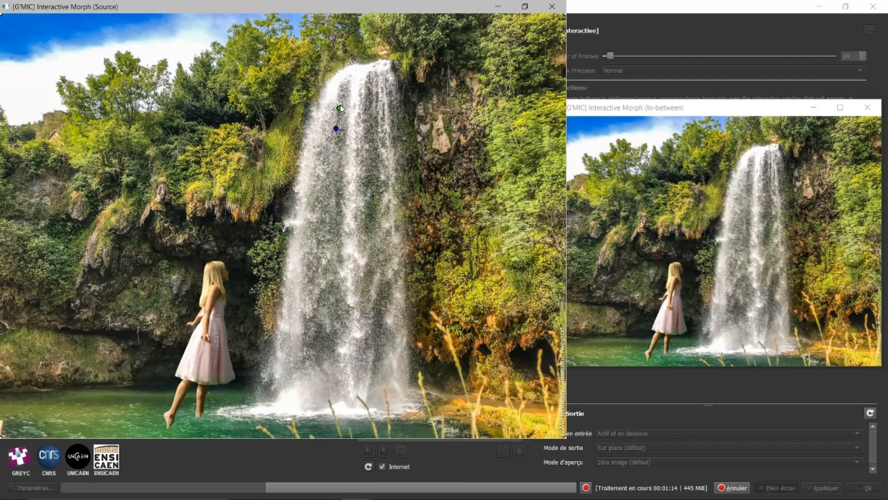
right_click(336, 129)
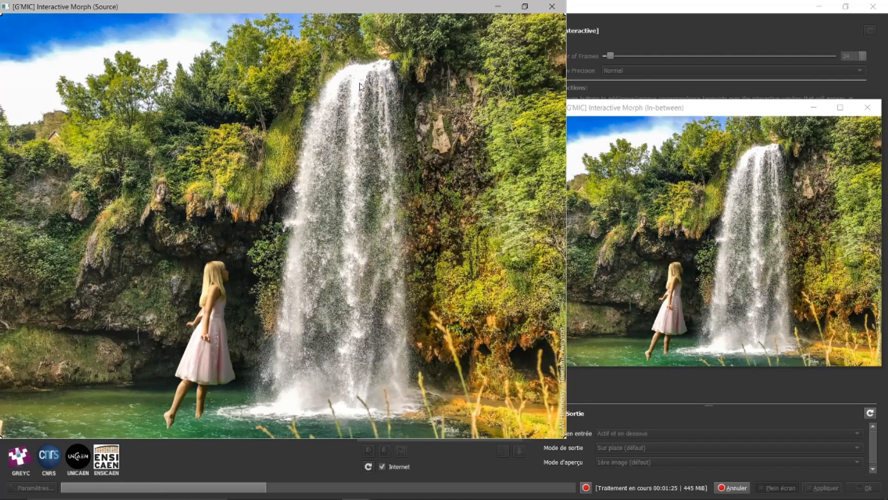
Try placing morph keypoints down the upper part of the waterfall, starting from its crest.
left_click(343, 80)
left_click(334, 100)
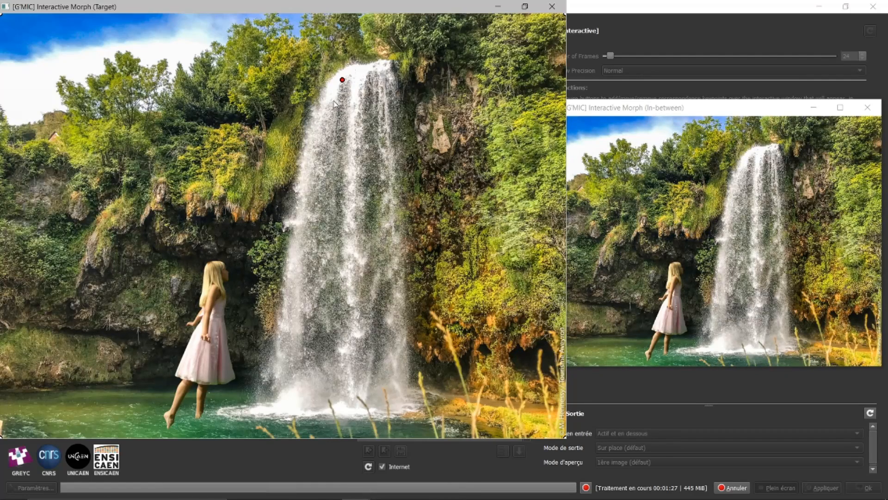
left_click(323, 122)
left_click(351, 131)
key("Tab")
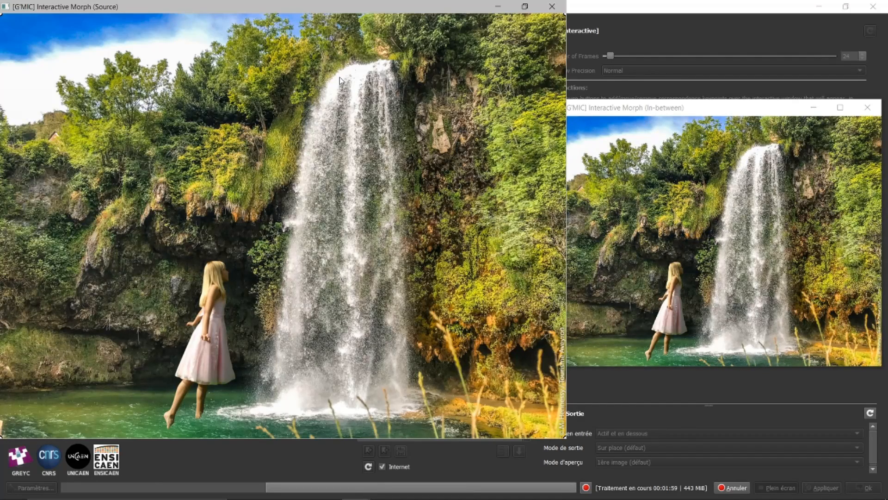
Add a keypoint at the left end of the waterfall's crest and move its target point down along the fall's left edge.
left_click(339, 77)
left_click(340, 78)
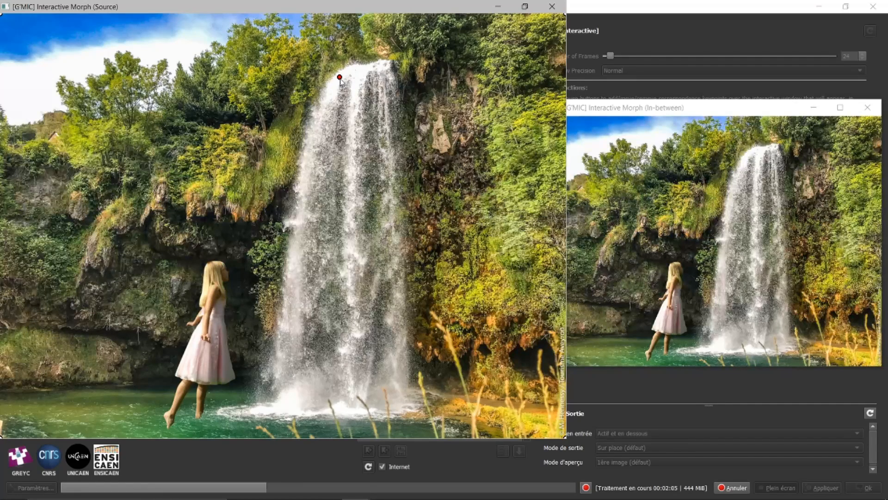
left_click_drag(340, 78, 316, 175)
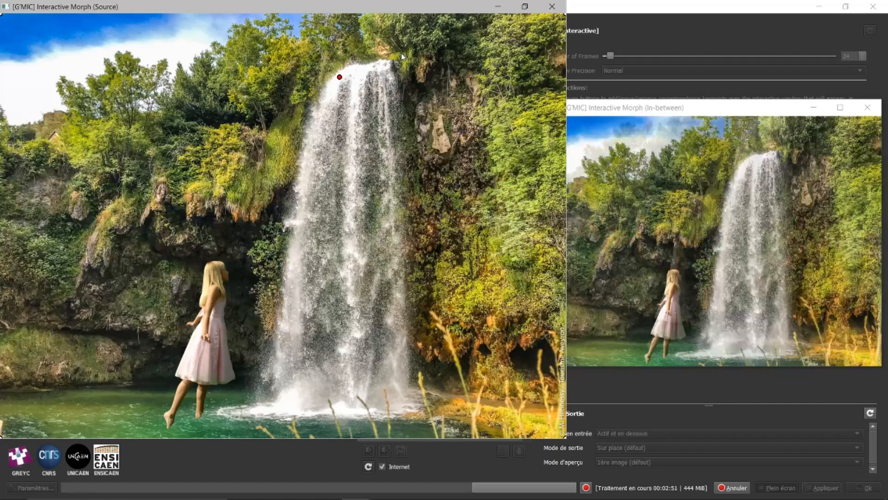
key("space")
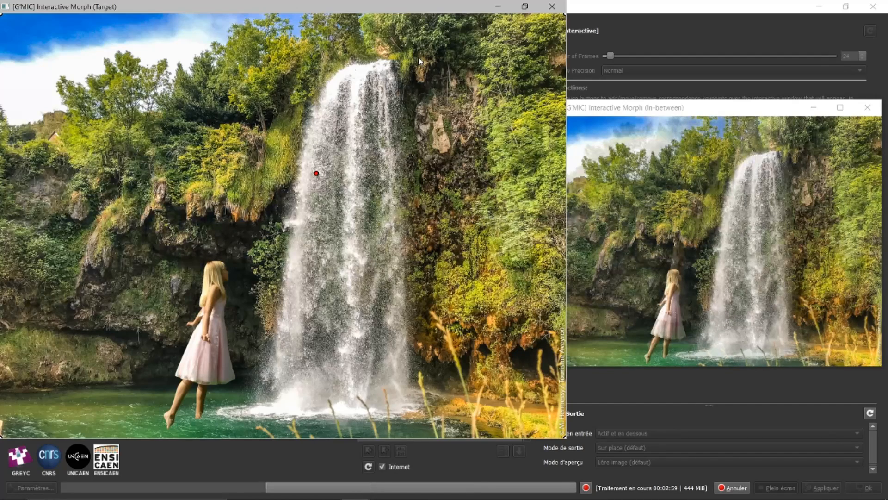
key("space")
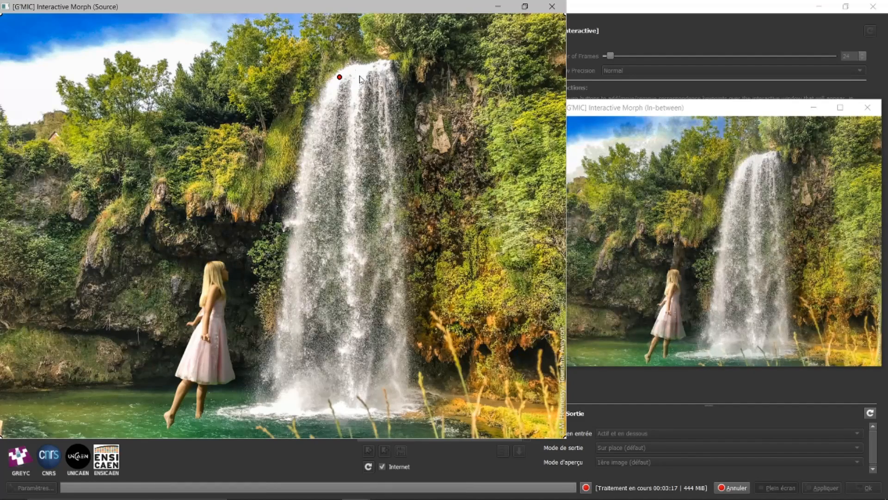
Add a second keypoint at the middle of the crest and move its target point straight down the fall, level with the first target.
left_click(361, 69)
left_click_drag(361, 69, 352, 177)
key("space")
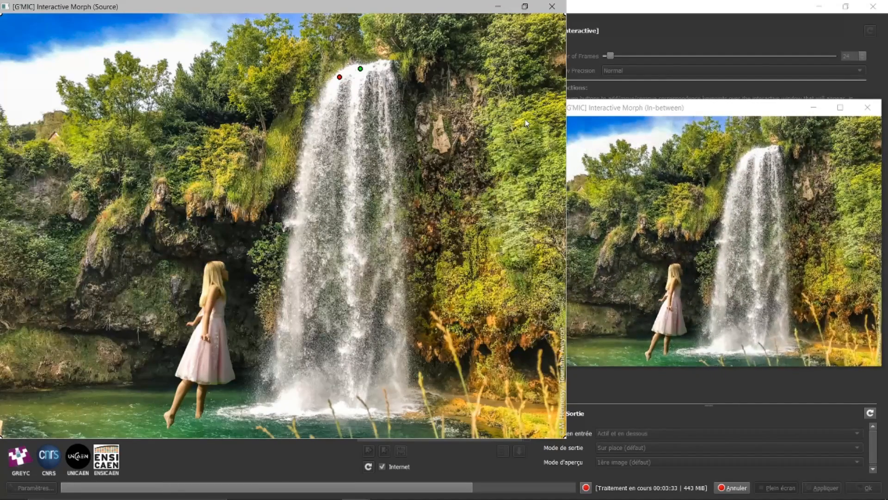
Add a keypoint at the right end of the waterfall's crest and move its target point down the fall's right edge, level with the other targets.
left_click(386, 65)
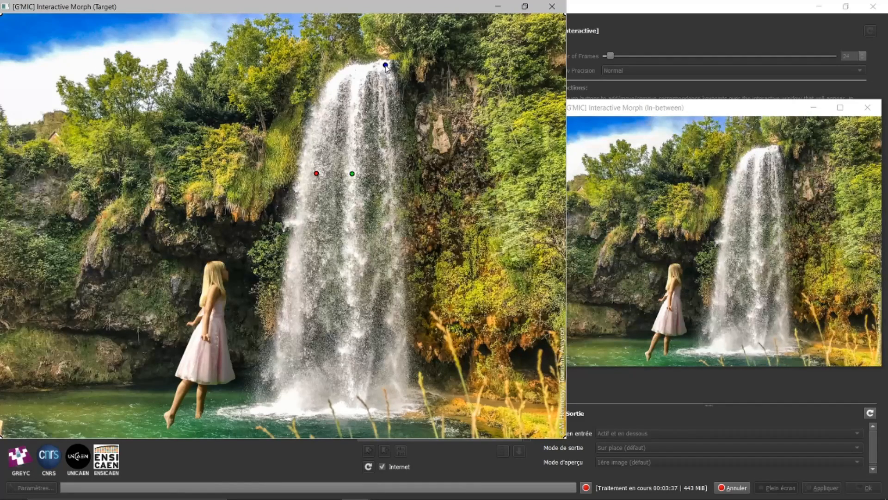
left_click_drag(390, 79, 393, 175)
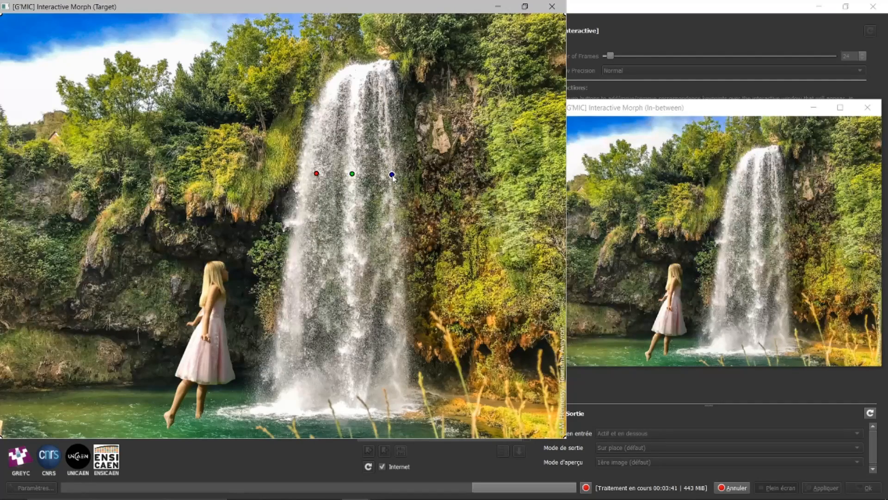
key("space")
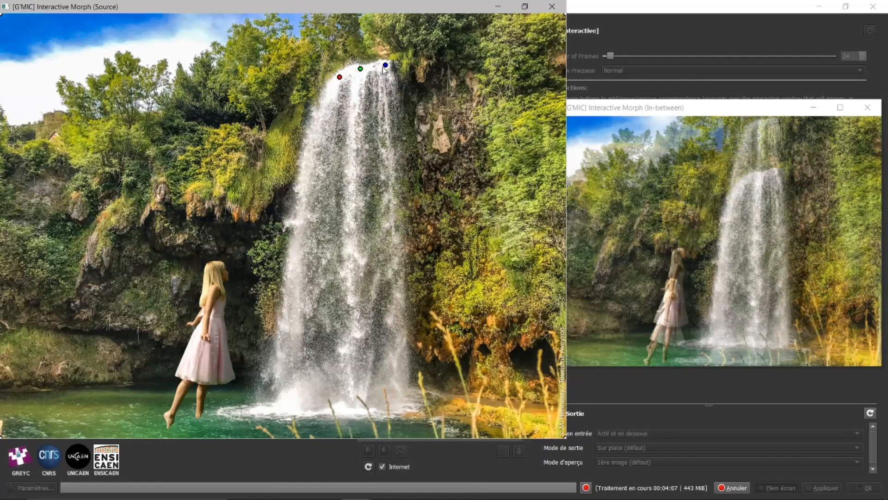
key("space")
key("space")
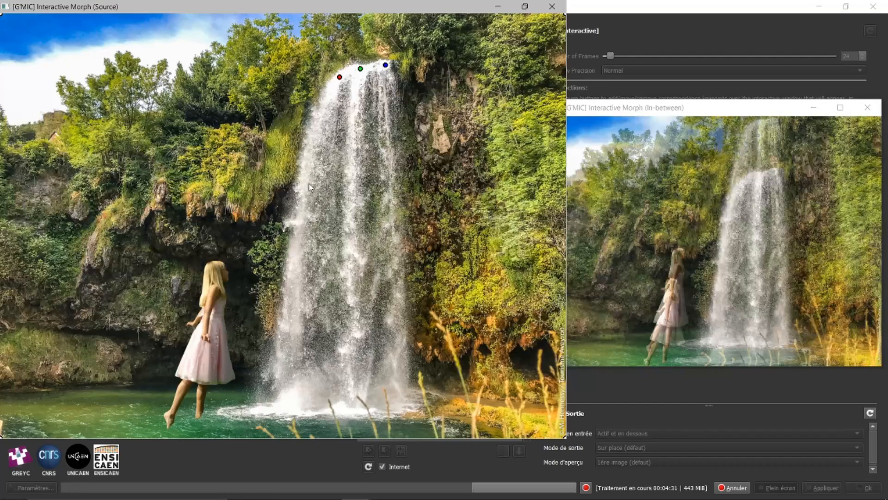
Start a second keypoint row at the fall's left edge, just below the first target, and move its target point down to mid-fall.
key("space")
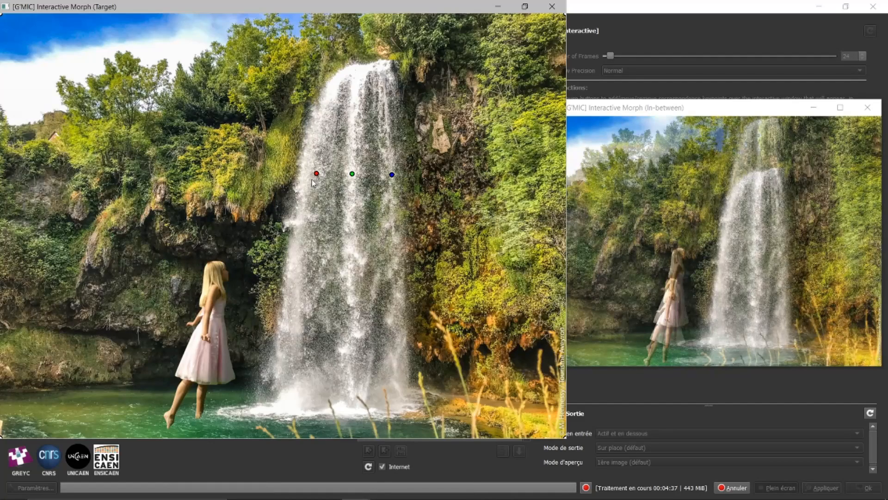
key("space")
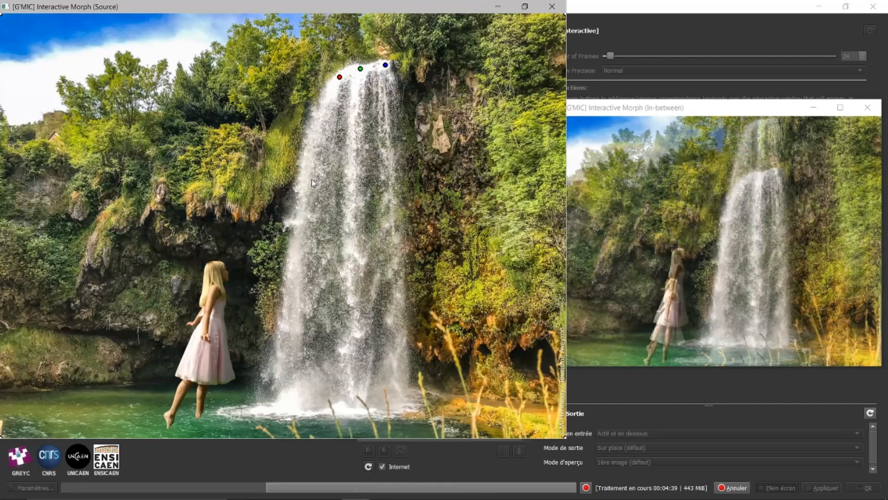
key("space")
left_click(312, 179)
left_click_drag(312, 182, 304, 260)
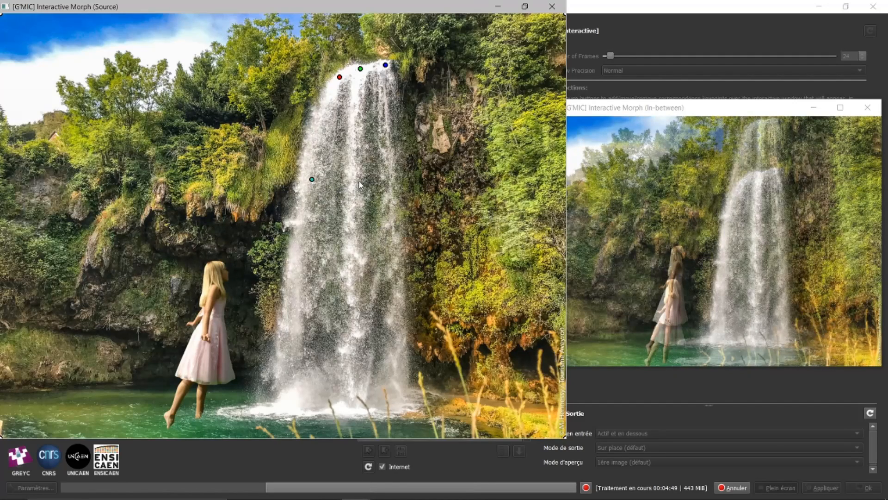
key("space")
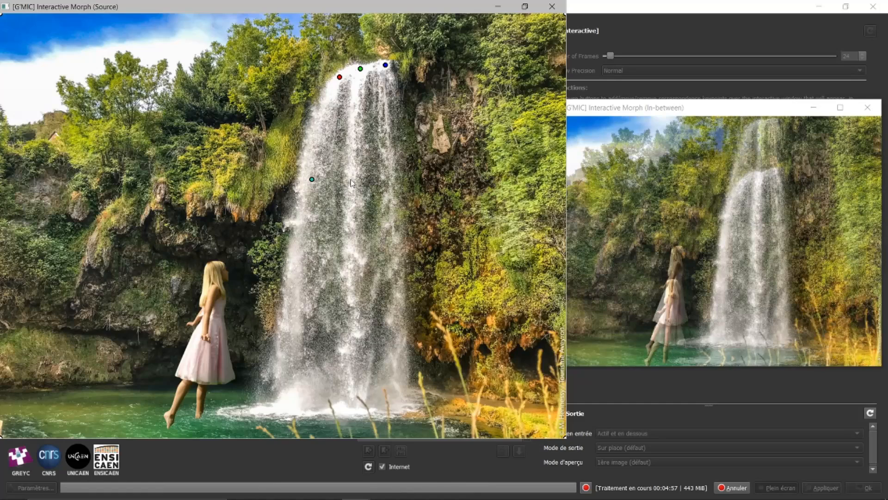
Add the second row's middle keypoint and move its target point straight down, level with the row's left target.
left_click(349, 185)
left_click_drag(348, 191, 348, 263)
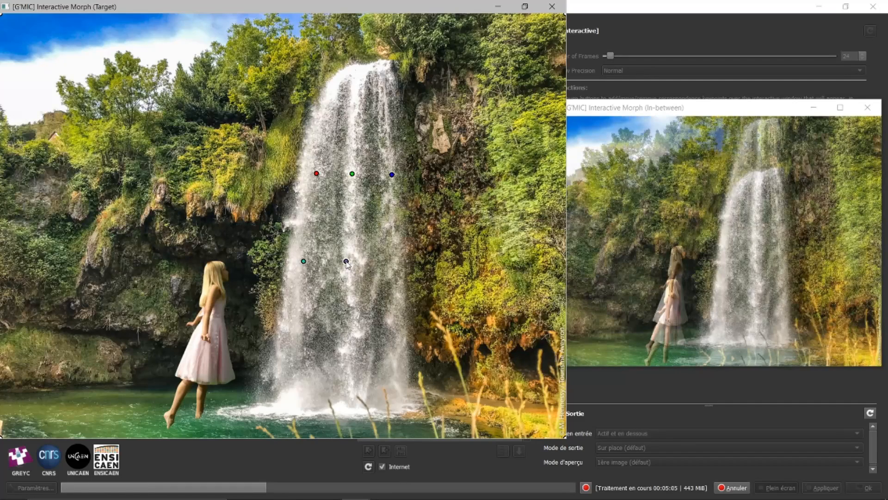
key("space")
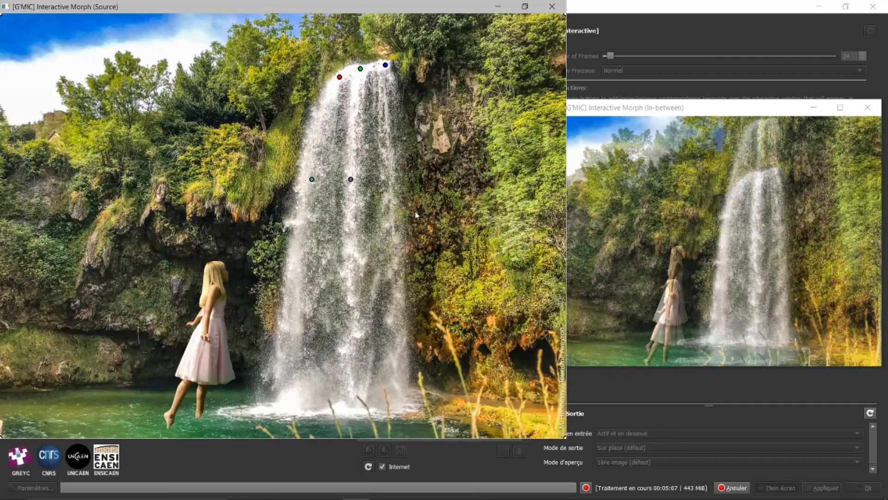
Complete the second row with a keypoint on the fall's right edge and move its target point down to mid-fall.
key("space")
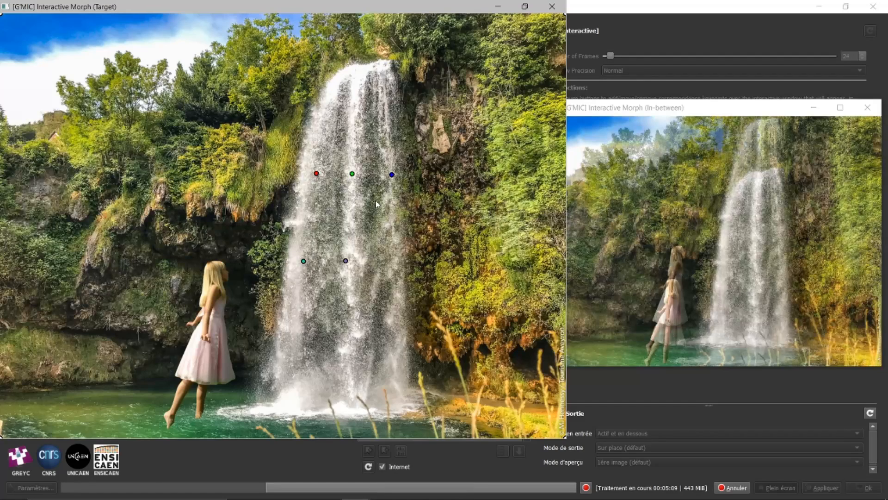
left_click(391, 183)
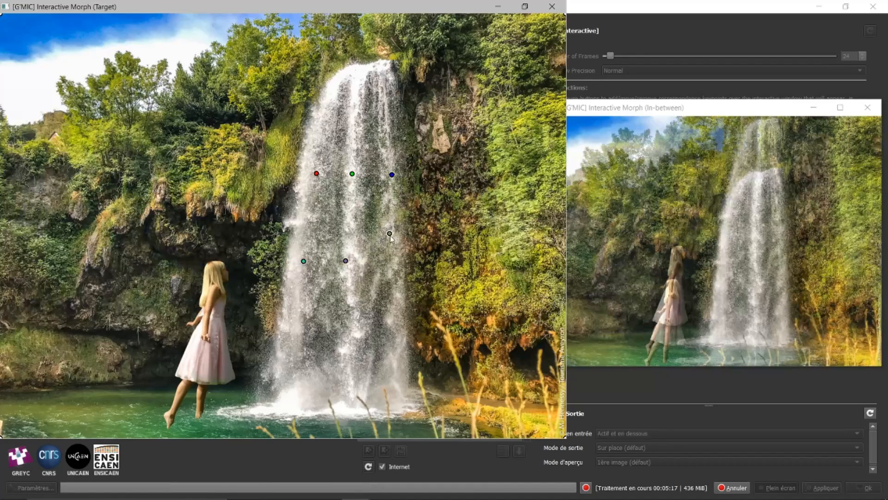
left_click_drag(390, 235, 392, 263)
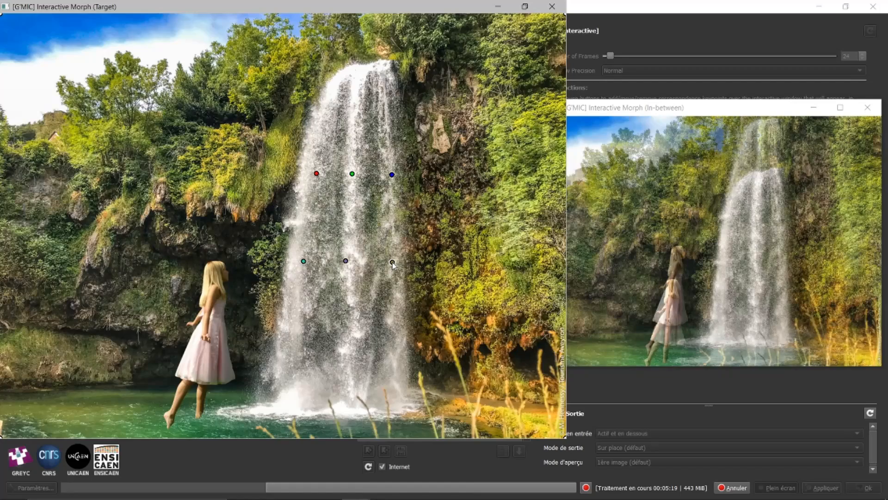
key("space")
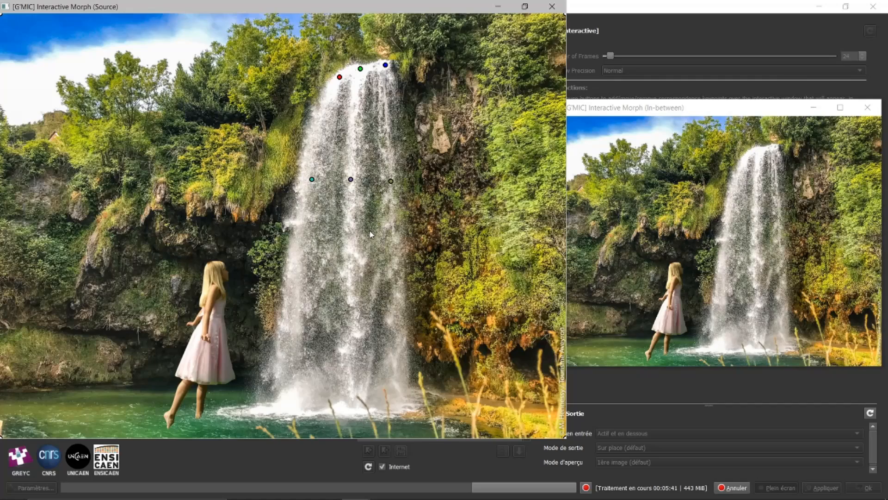
Start a third keypoint row at the fall's left edge at mid-height and move its target point down near the foot of the fall.
key("space")
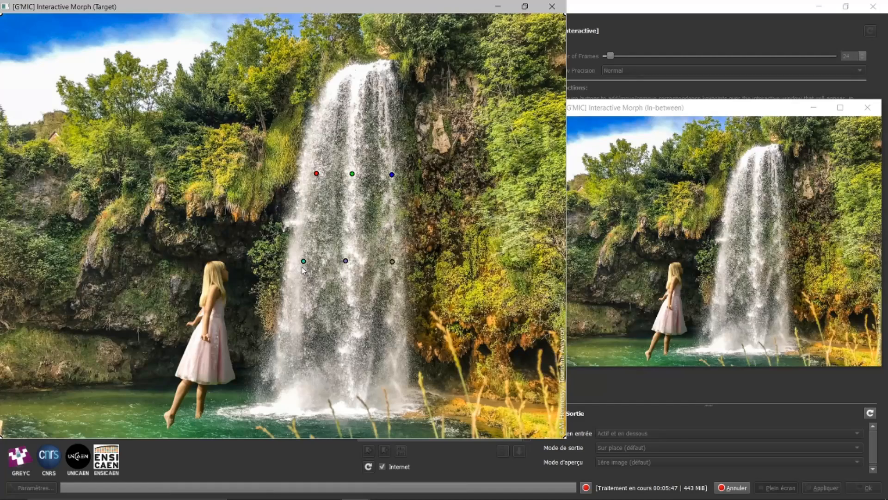
key("space")
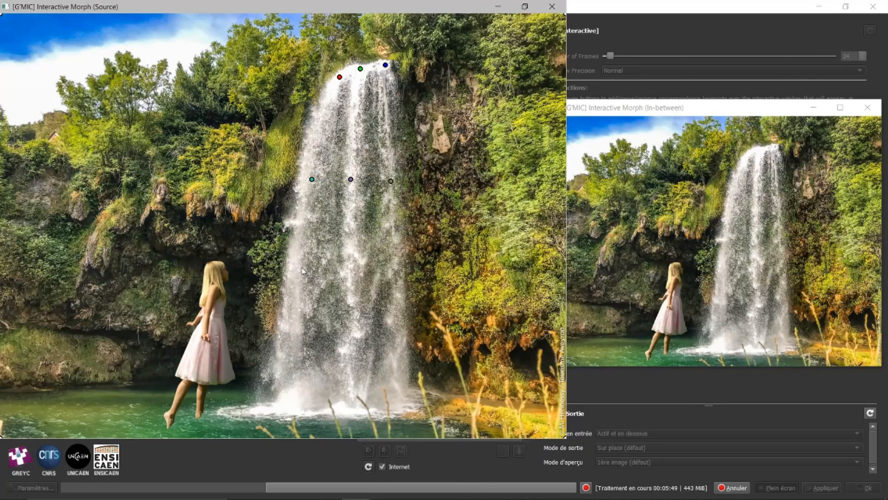
key("space")
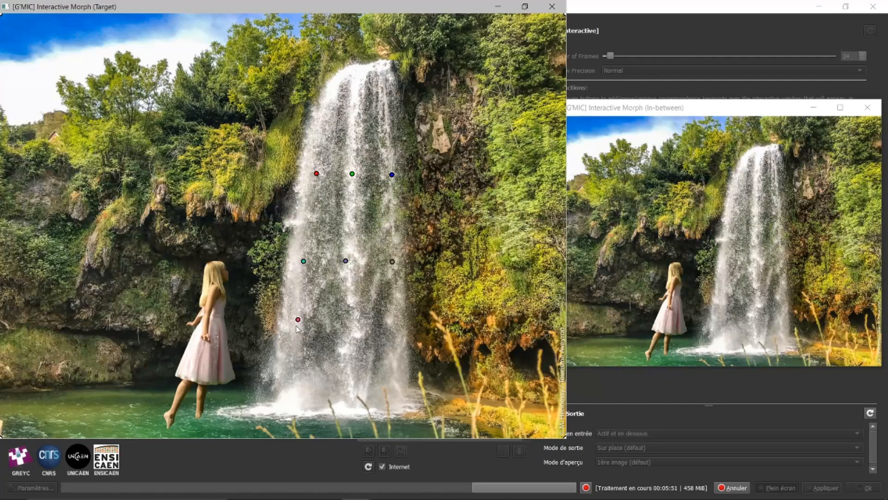
left_click(295, 354)
left_click_drag(295, 353, 292, 371)
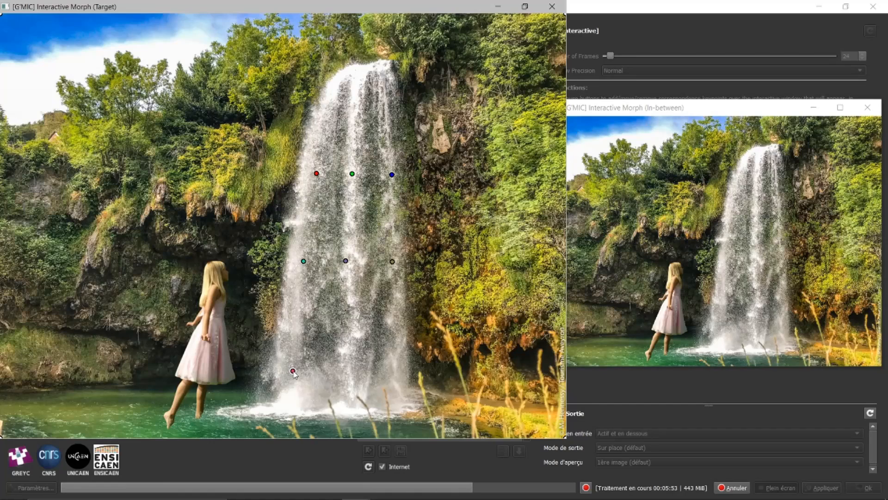
key("space")
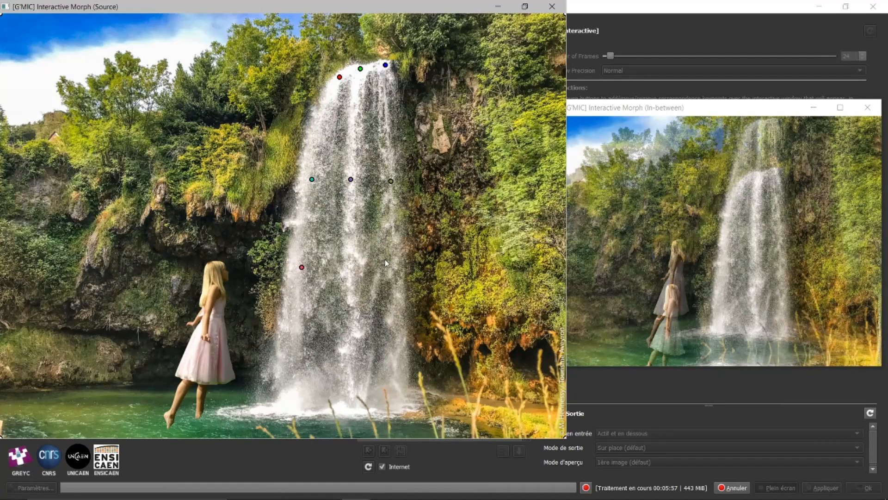
Add the third row's middle keypoint and move its target point straight down near the foot, level with the left target.
key("space")
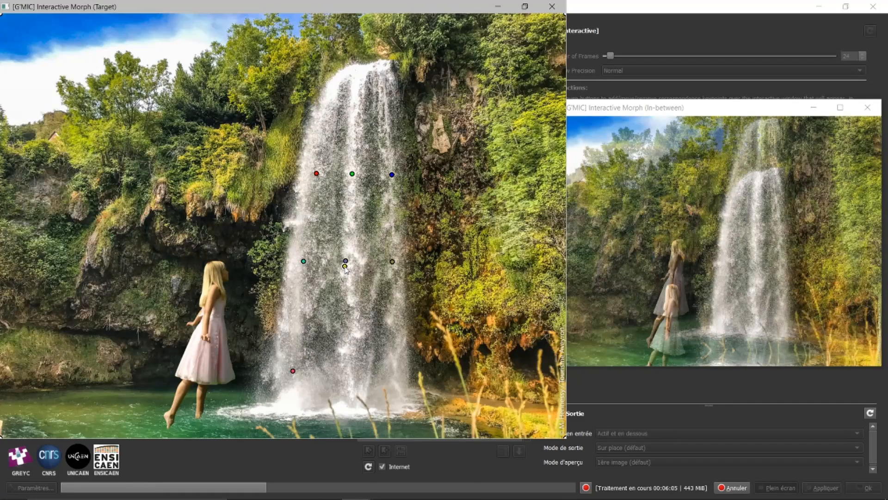
left_click(344, 318)
left_click_drag(343, 318, 344, 374)
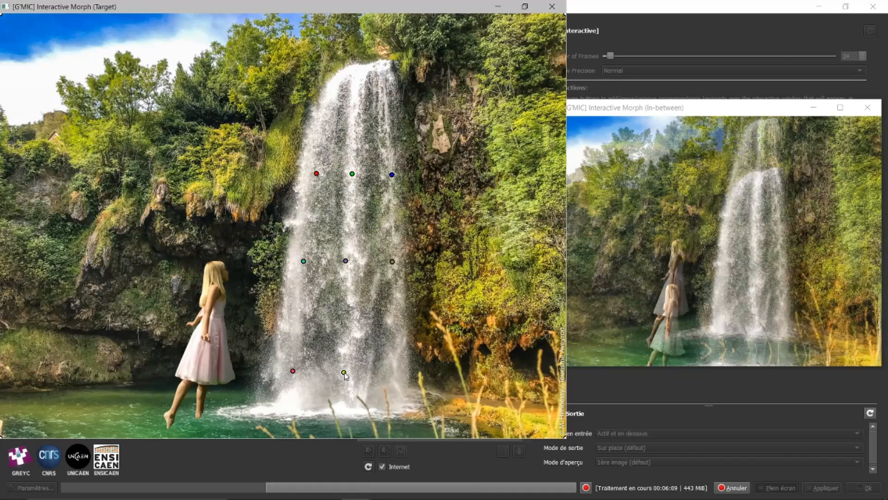
key("space")
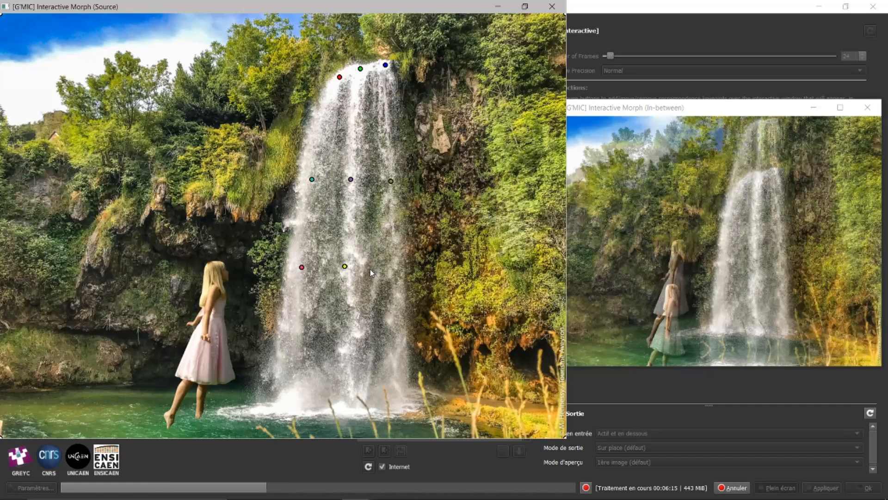
Complete the third row with a keypoint on the fall's right edge and move its target point down near the foot.
key("space")
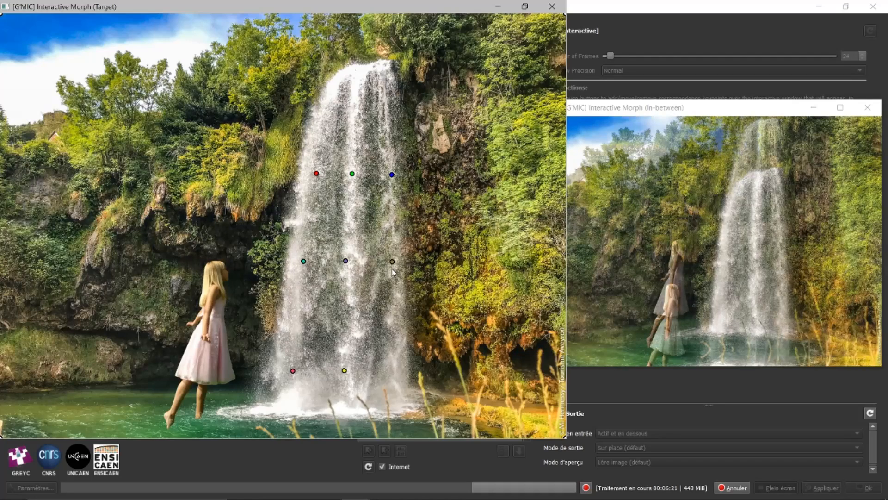
key("space")
key("space")
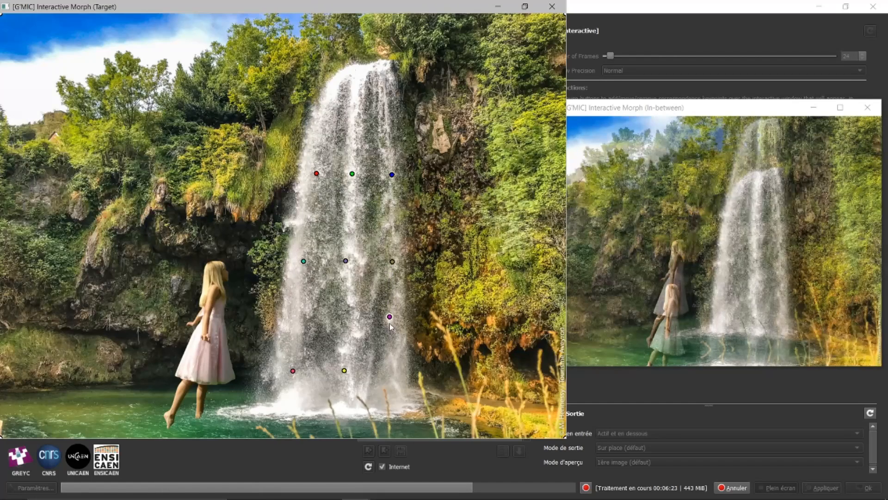
left_click(389, 363)
left_click_drag(390, 362, 394, 373)
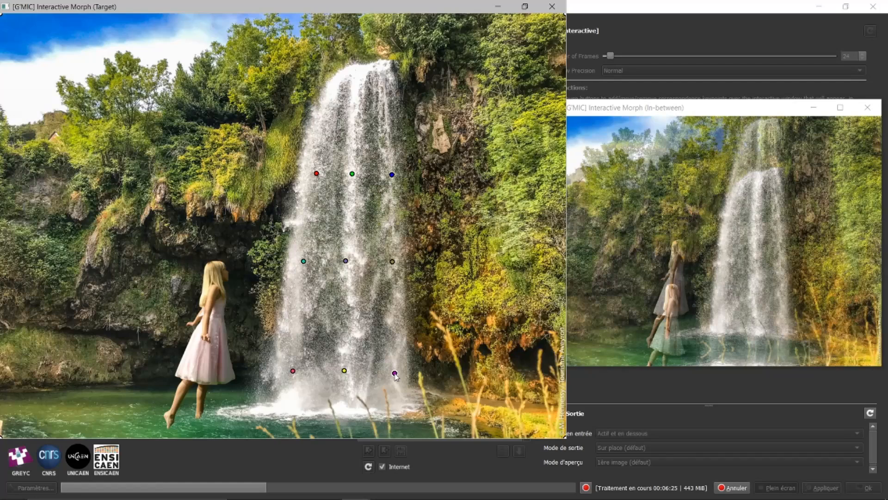
key("space")
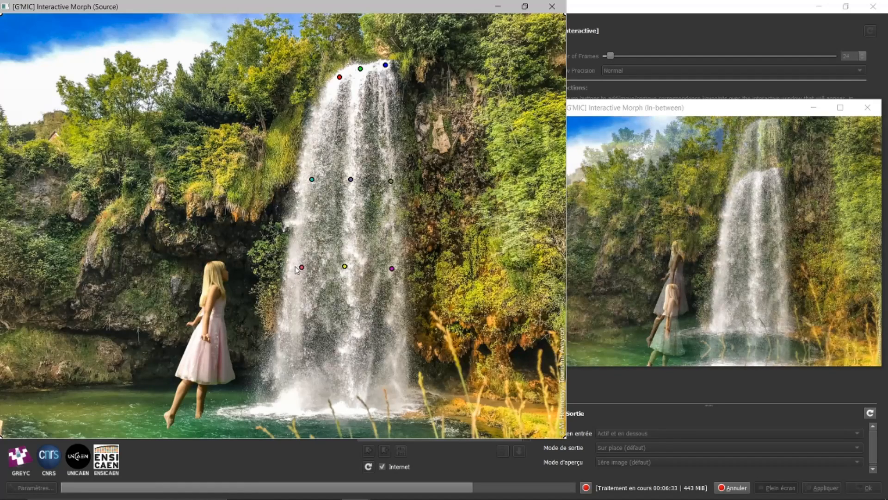
Add a keypoint at the left of the waterfall's foot and move its target point outward to the left end of the foam on the pool.
key("space")
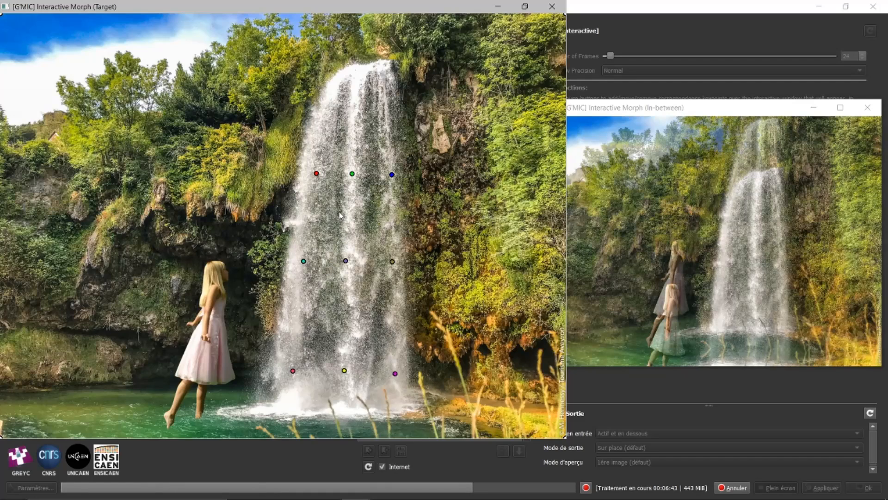
key("space")
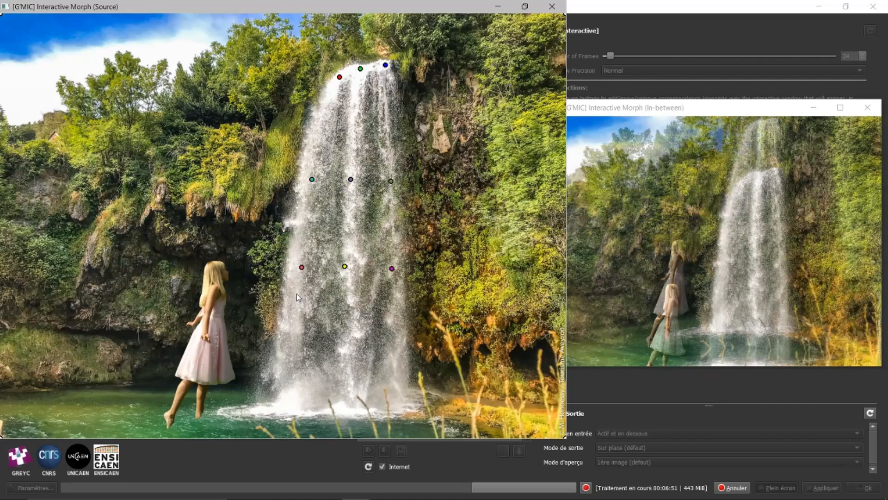
key("space")
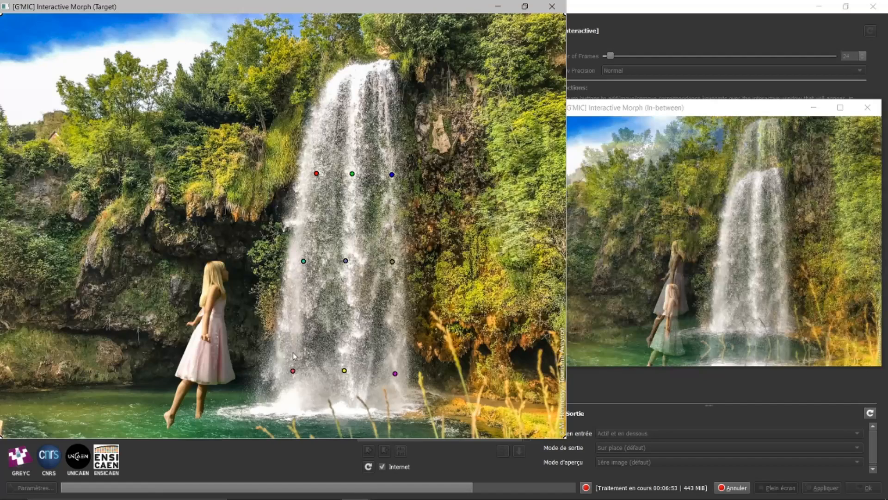
left_click(294, 390)
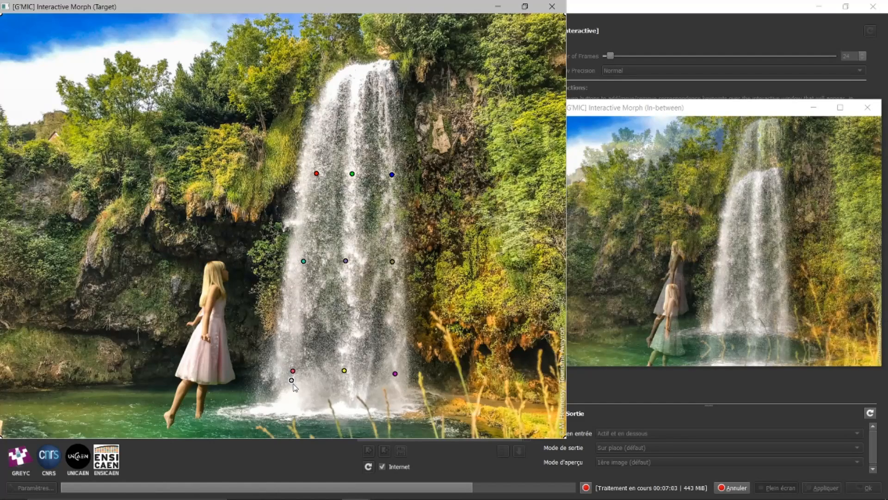
left_click_drag(295, 392, 240, 410)
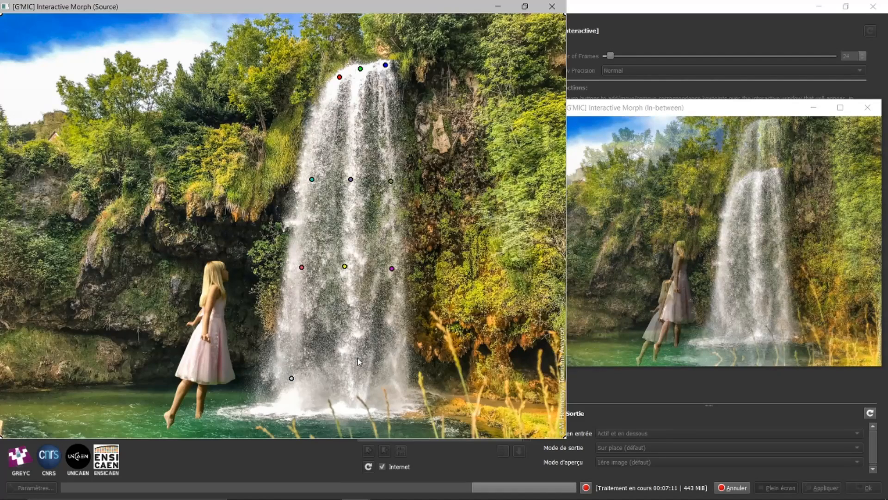
Add a keypoint at the middle of the waterfall's foot and move its target point straight down to the pool surface.
key("space")
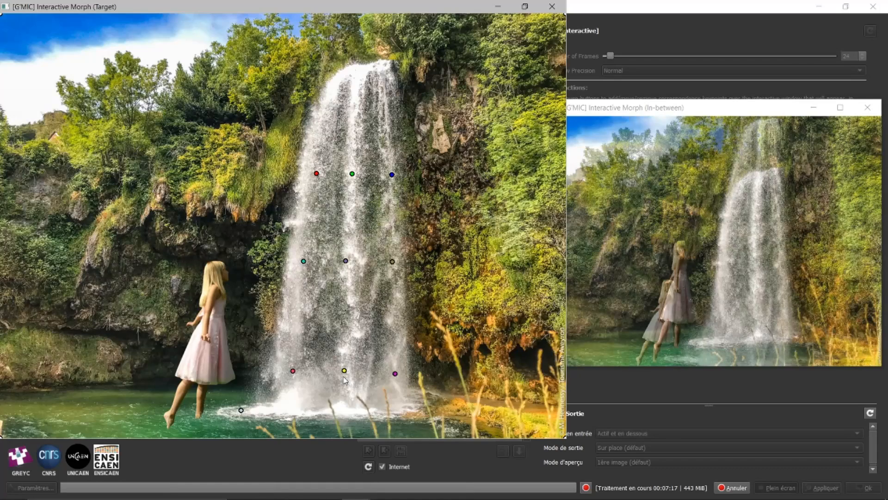
key("space")
left_click_drag(344, 376, 343, 408)
key("space")
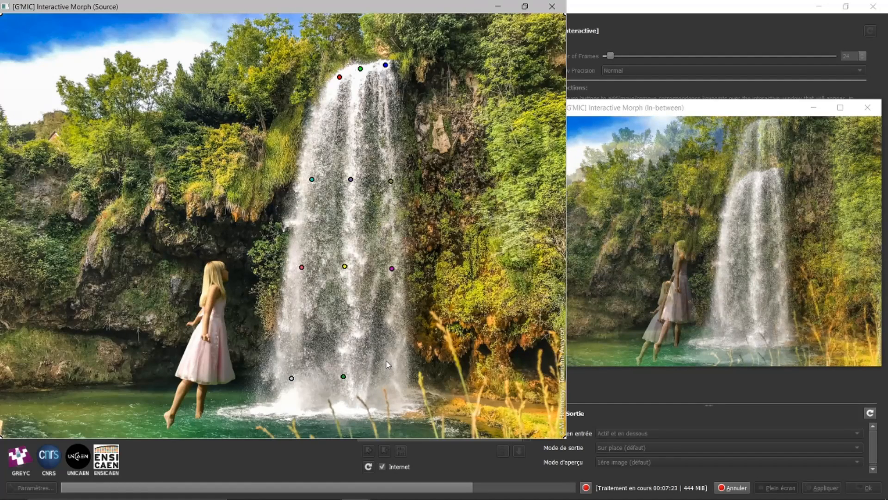
Add a keypoint at the right of the waterfall's foot and move its target point outward, down and to the right at the pool's edge.
key("space")
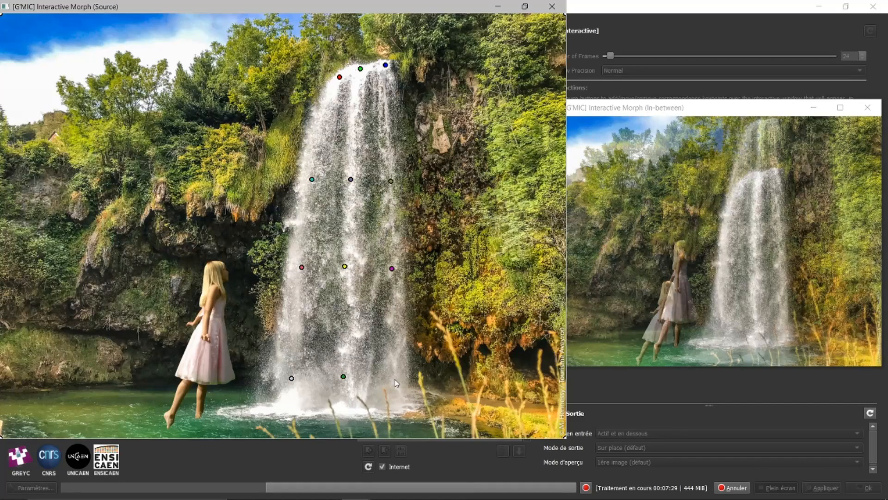
left_click(395, 386)
left_click_drag(395, 391, 425, 405)
key("space")
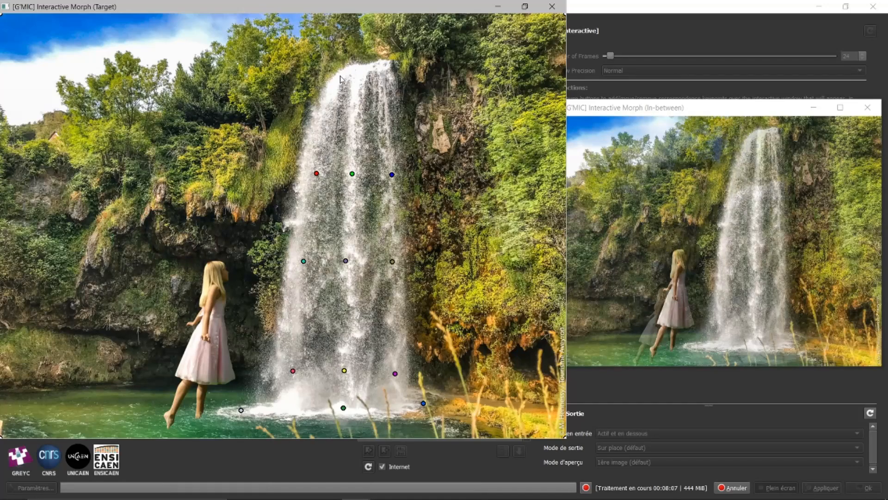
Compare the source and target positions of the keypoints along the waterfall's crest.
key("space")
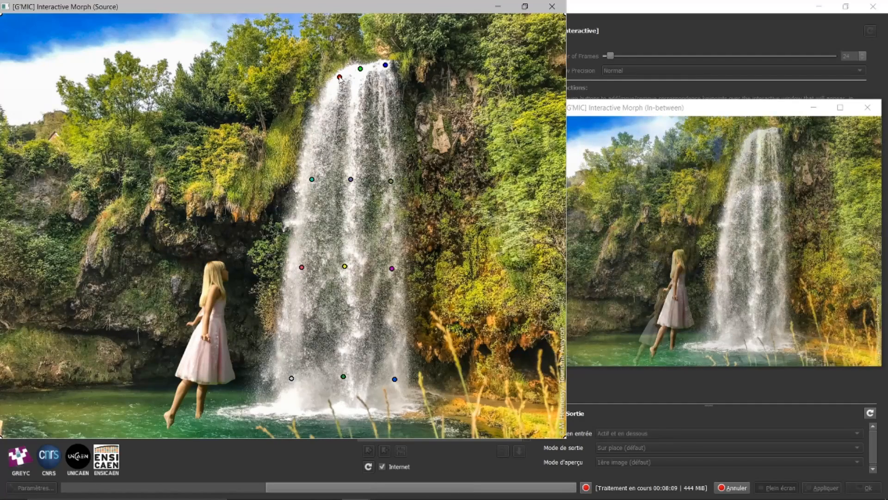
key("space")
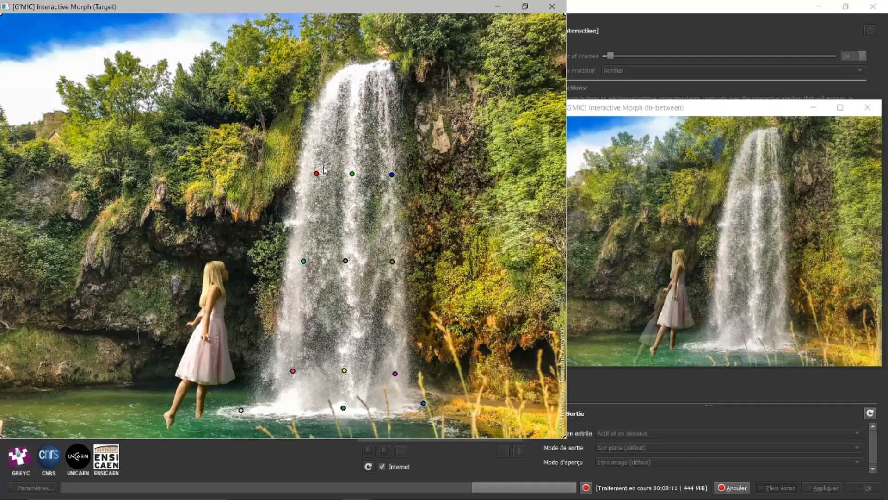
key("space")
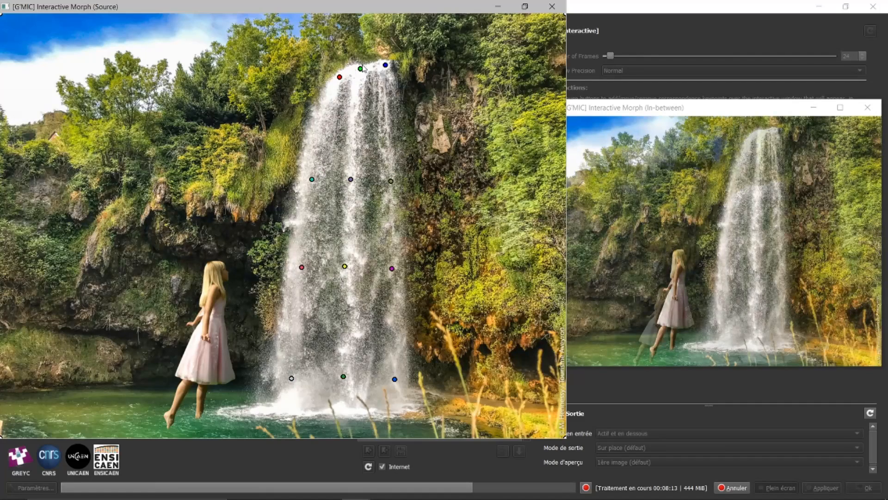
key("space")
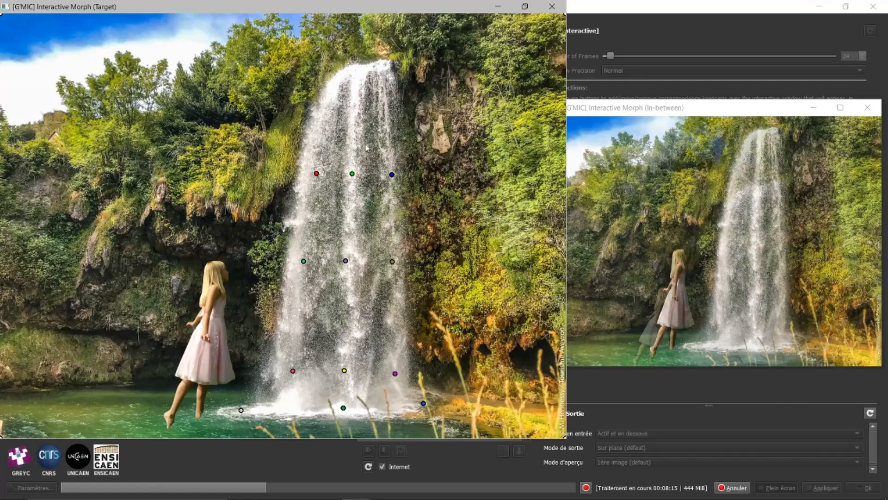
key("space")
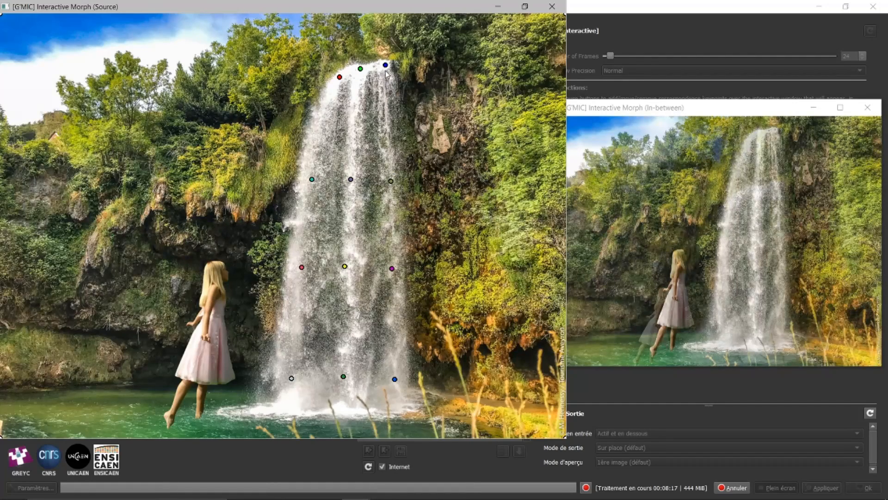
key("space")
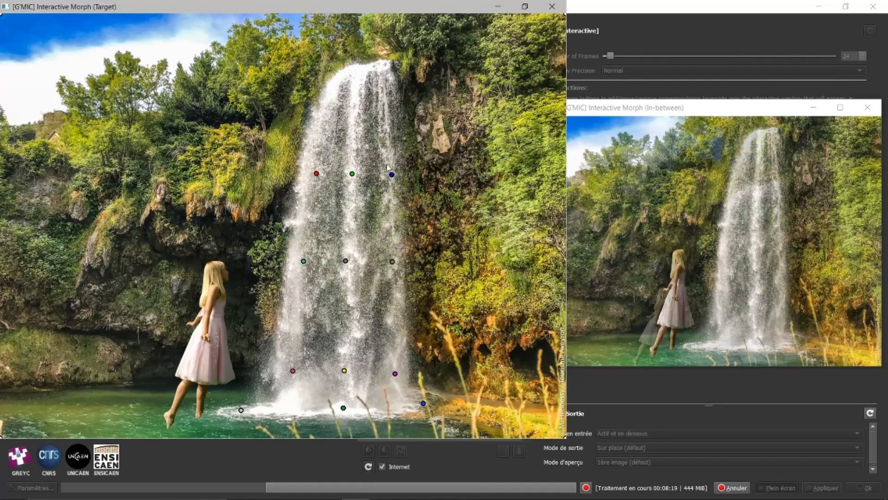
On the source image, add a row of fixed keypoints just above the waterfall's crest to hold the background in place.
key("space")
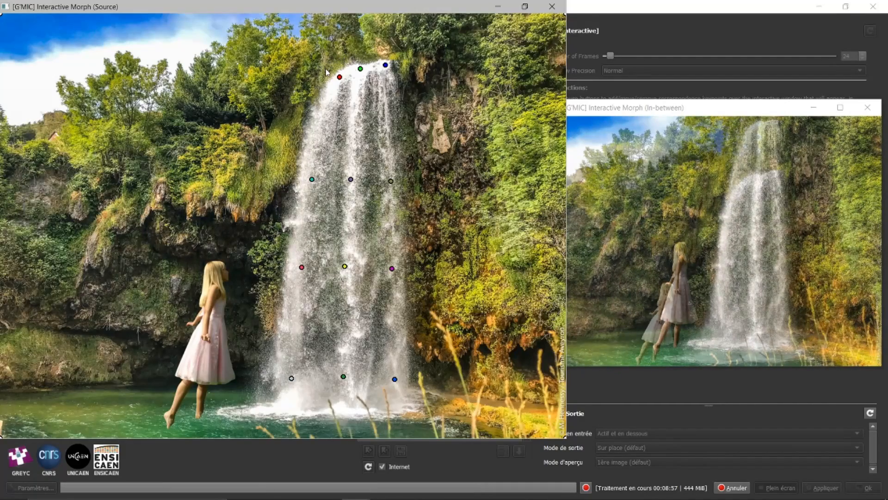
left_click(338, 60)
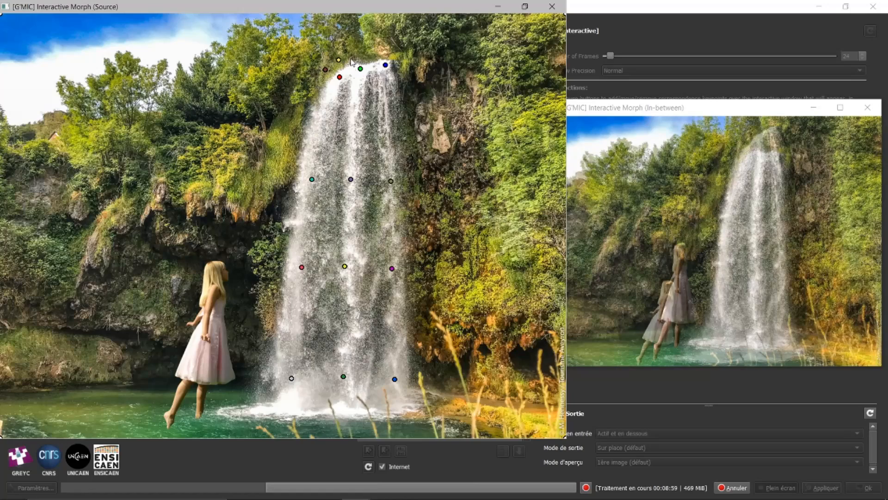
left_click(354, 56)
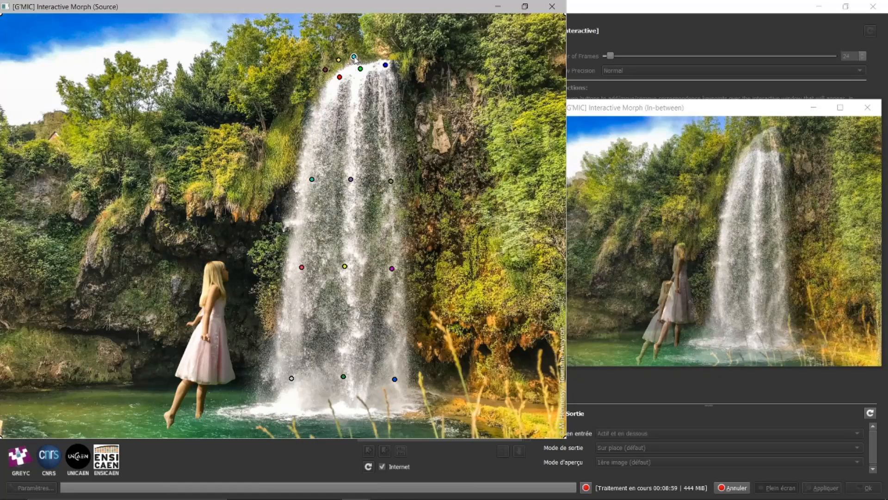
left_click(381, 50)
left_click(397, 54)
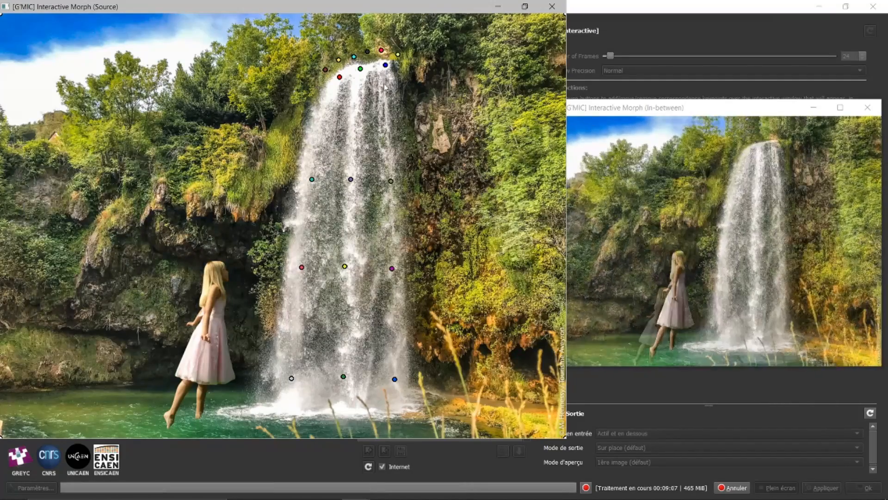
Scatter fixed keypoints over the trees above the waterfall's crest.
left_click(356, 40)
left_click(380, 39)
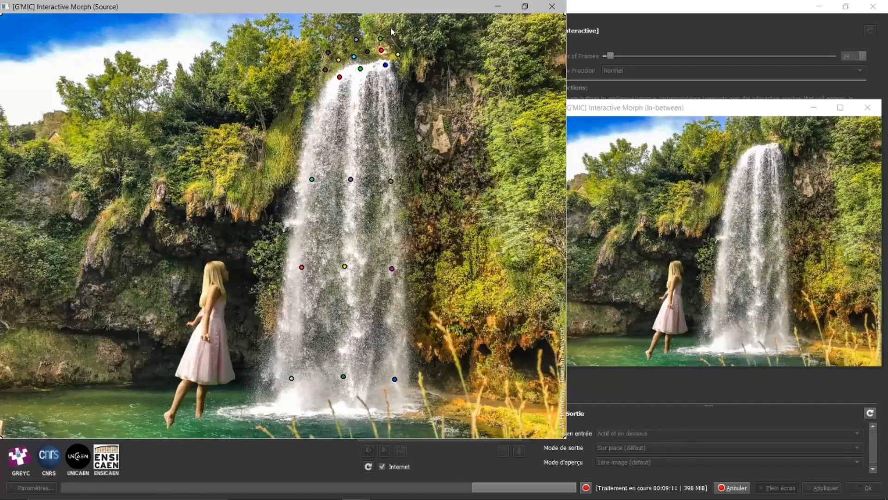
left_click(392, 28)
left_click(340, 27)
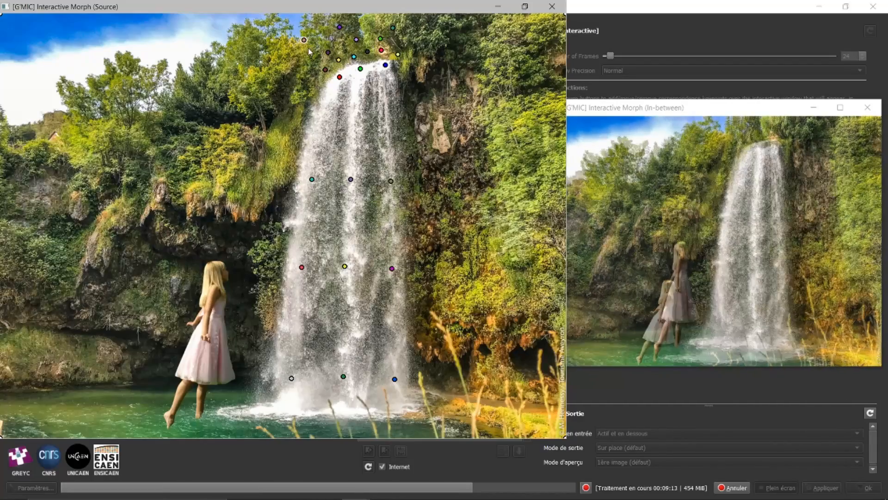
left_click(304, 40)
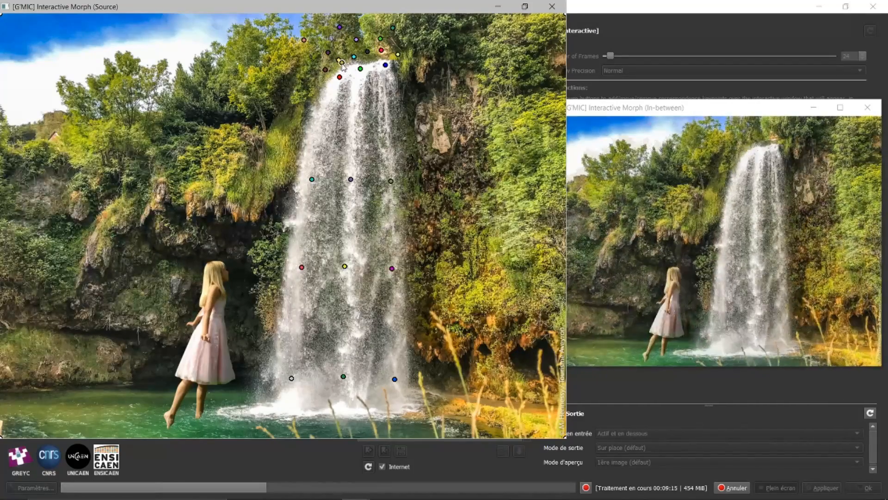
Fill the gaps along the crest with more fixed keypoints and continue them down the fall's upper left shoulder.
left_click(363, 59)
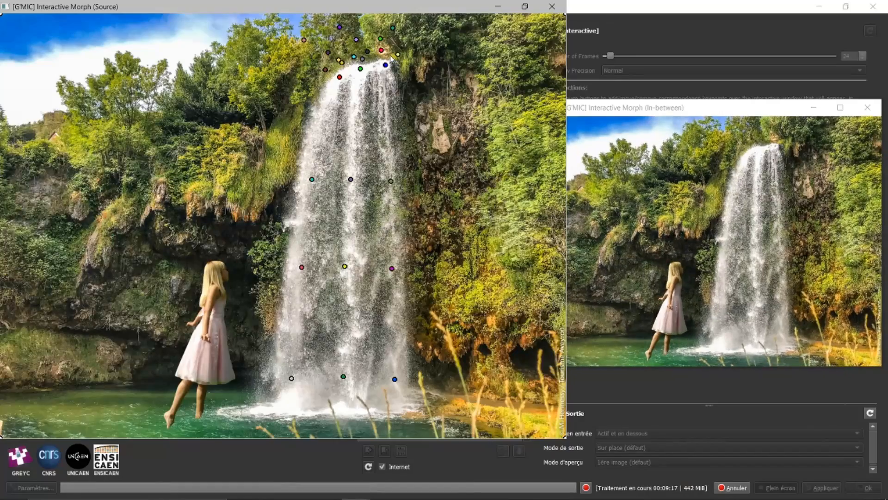
left_click(390, 55)
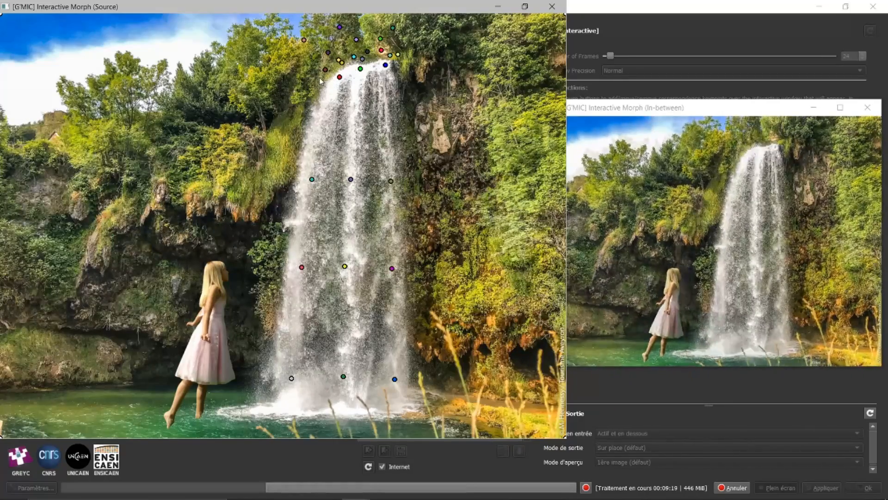
left_click(317, 78)
left_click(309, 86)
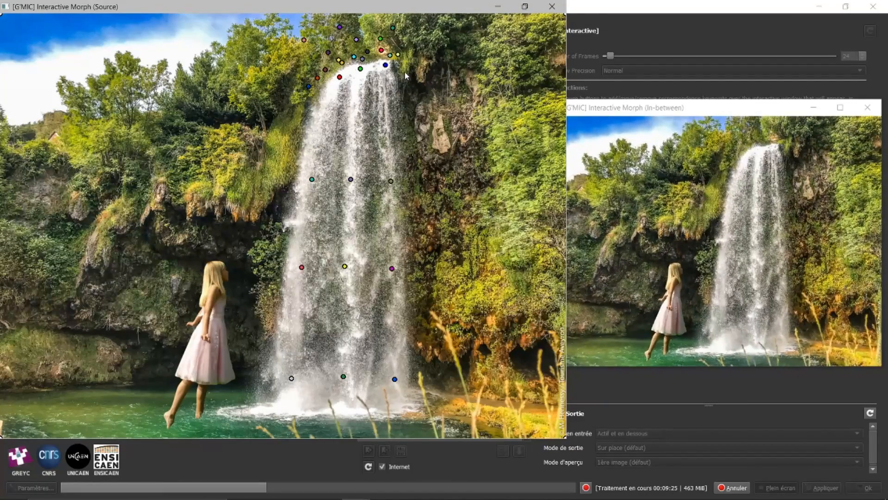
Line the upper half of the rock just outside the waterfall's right edge with evenly spaced fixed keypoints.
left_click(406, 102)
left_click(407, 135)
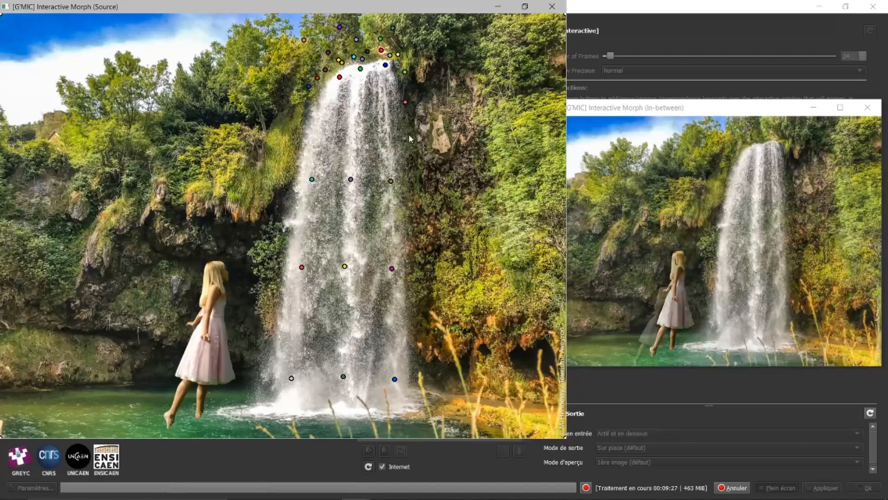
left_click(411, 167)
left_click(418, 199)
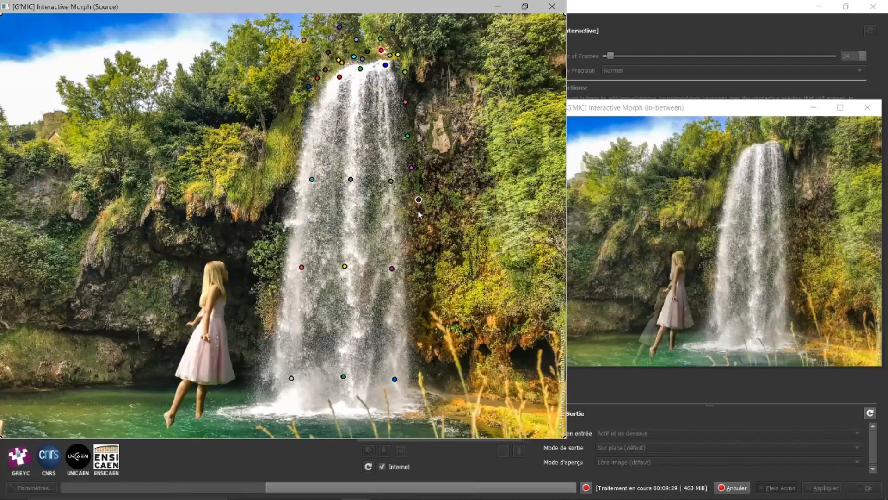
left_click(413, 222)
left_click(415, 251)
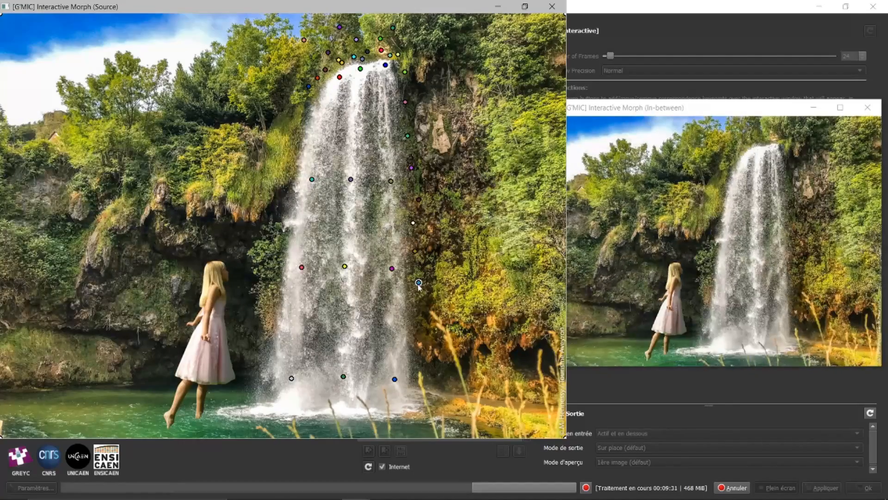
Continue the line of fixed keypoints outside the waterfall's right edge down to its foot.
left_click(419, 283)
left_click(417, 311)
left_click(420, 342)
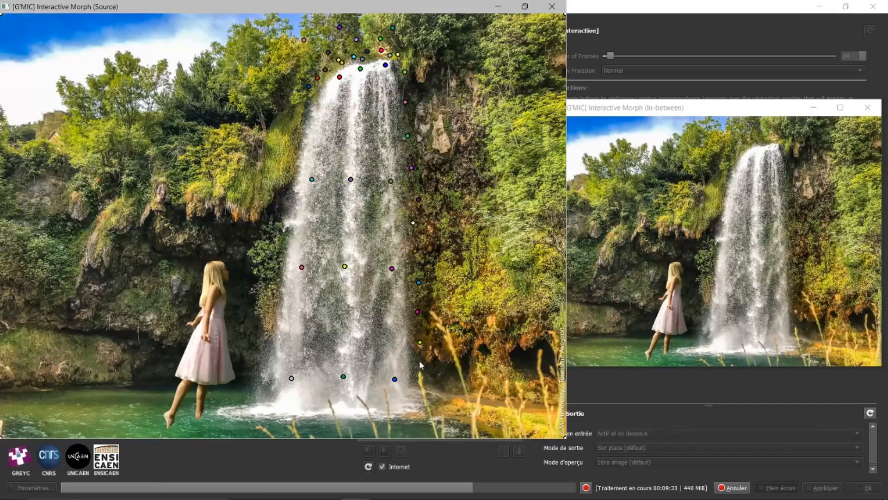
left_click(420, 362)
left_click(420, 376)
Add fixed keypoints along the bank curving around the right side of the waterfall's foot.
left_click(435, 383)
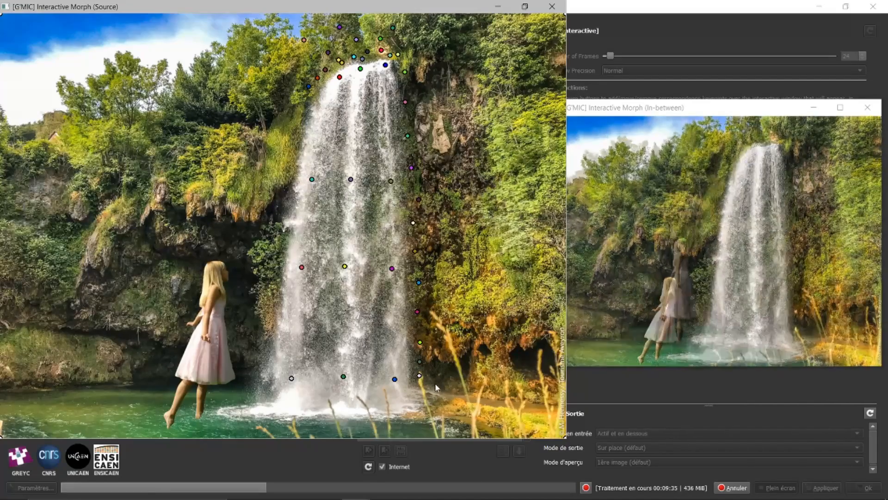
left_click(447, 389)
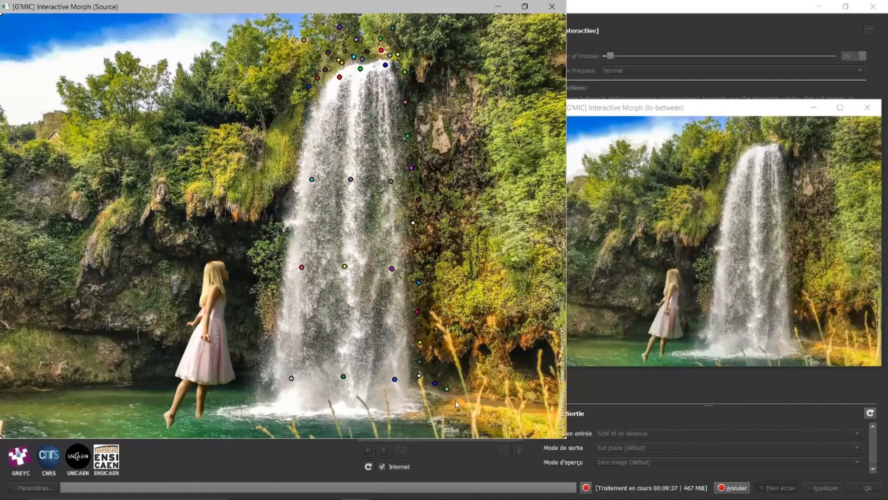
left_click(456, 402)
left_click(450, 418)
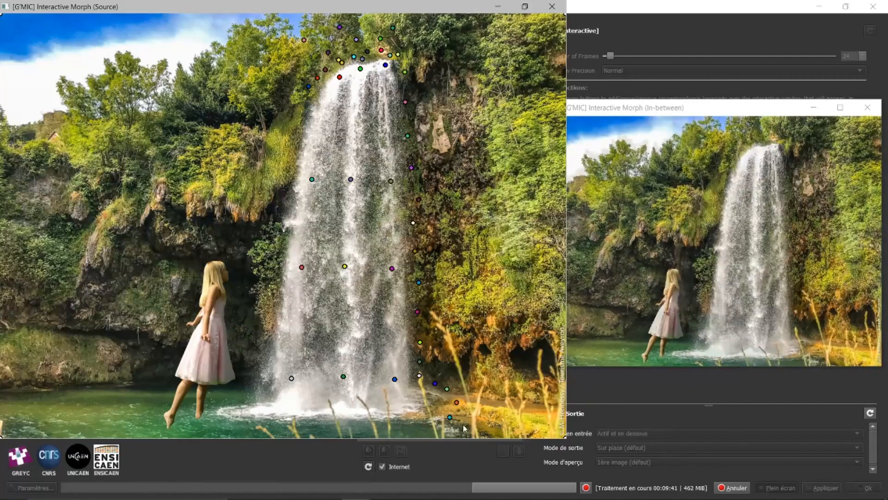
Spread fixed keypoints in a zigzag over the grassy bank and lower foliage to the right of the waterfall.
left_click(493, 421)
left_click(532, 395)
left_click(477, 361)
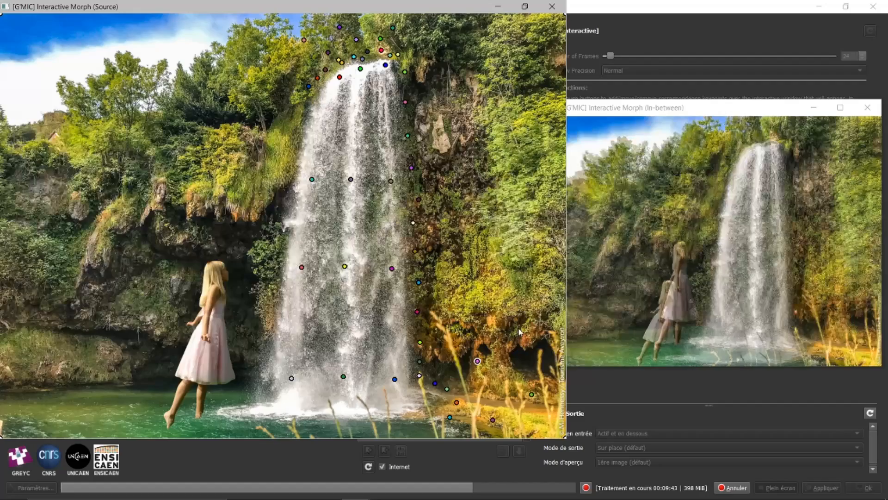
left_click(521, 326)
left_click(474, 298)
left_click(520, 276)
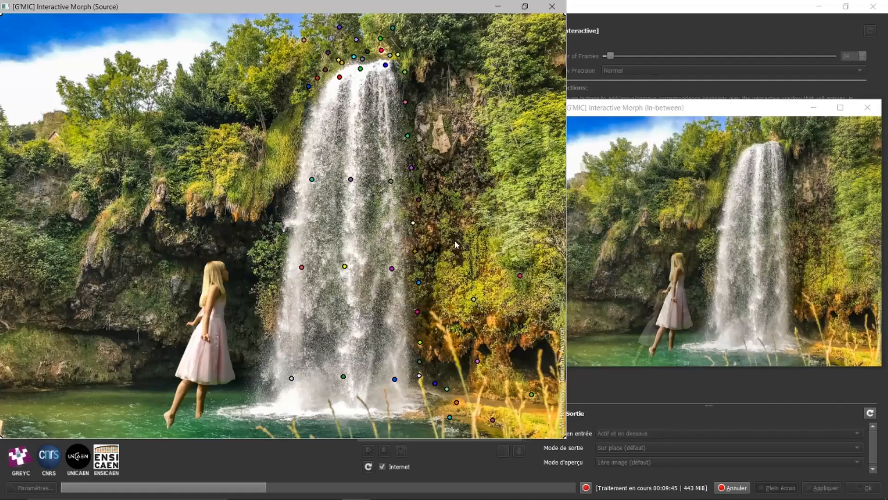
Extend the zigzag of fixed keypoints up the rock face and trees to the right of the waterfall.
left_click(453, 241)
left_click(503, 223)
left_click(462, 195)
left_click(519, 159)
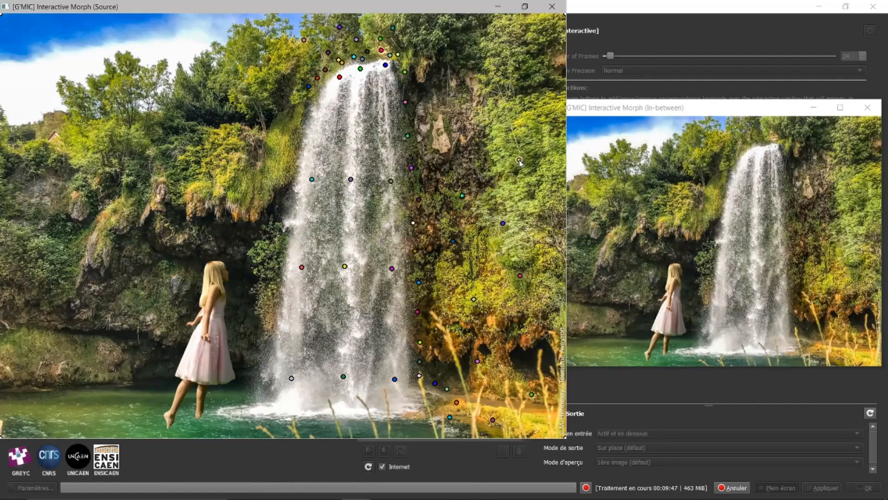
left_click(464, 141)
left_click(517, 118)
left_click(463, 102)
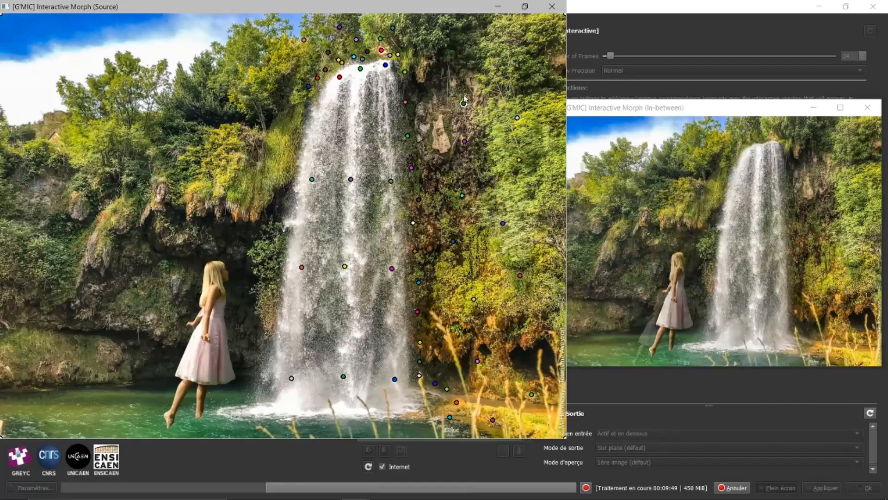
left_click(492, 48)
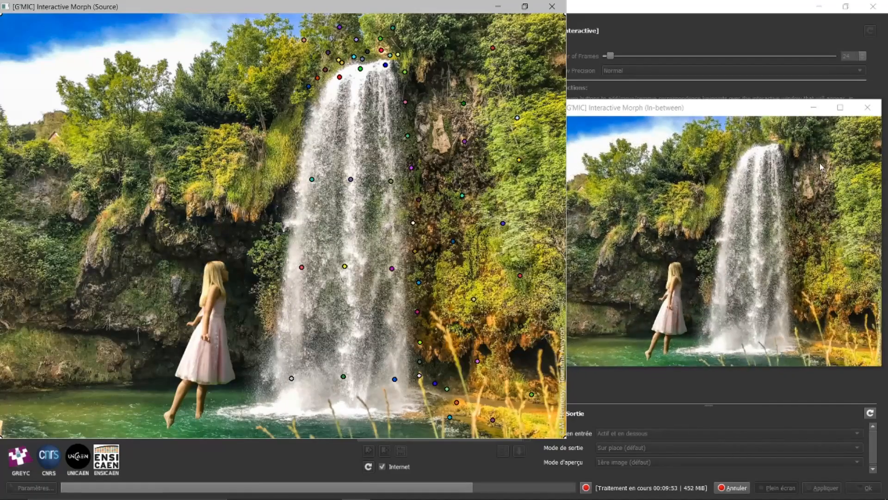
Line the vegetation just outside the waterfall's upper left edge with fixed keypoints.
left_click(301, 95)
left_click(294, 114)
left_click(288, 132)
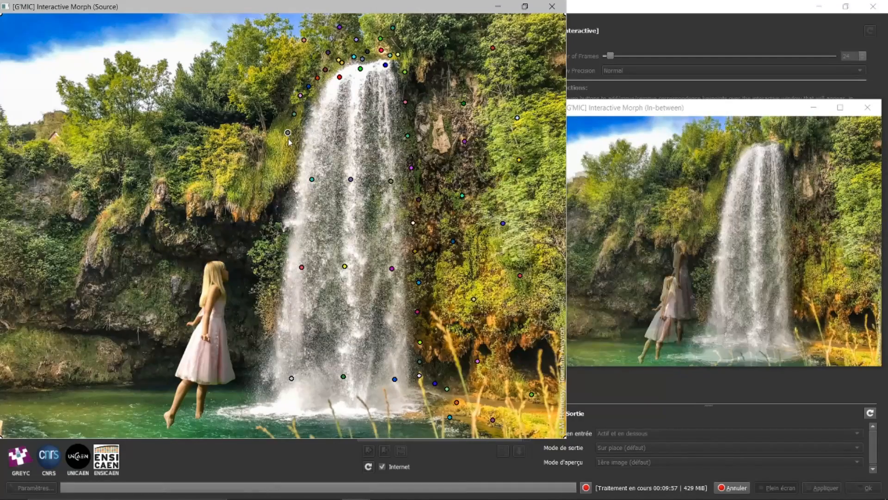
left_click(285, 157)
left_click(281, 176)
left_click(276, 200)
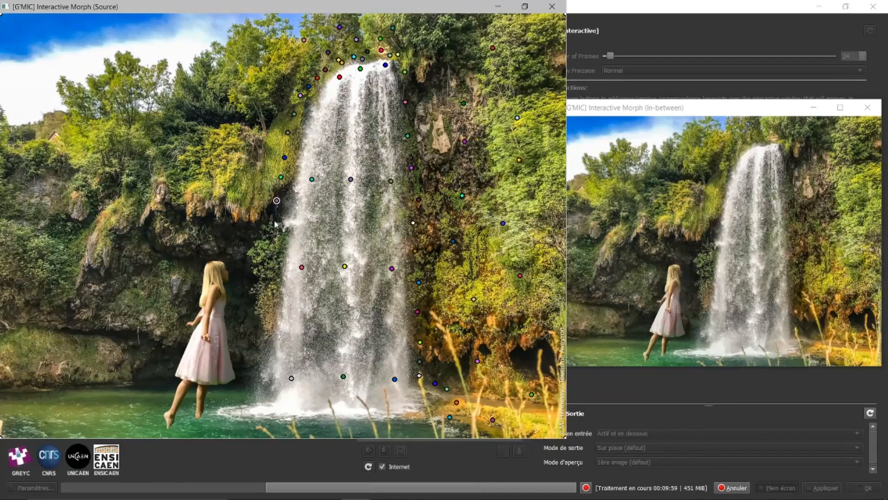
Continue the line of fixed keypoints outside the waterfall's left edge down to the pool.
left_click(270, 231)
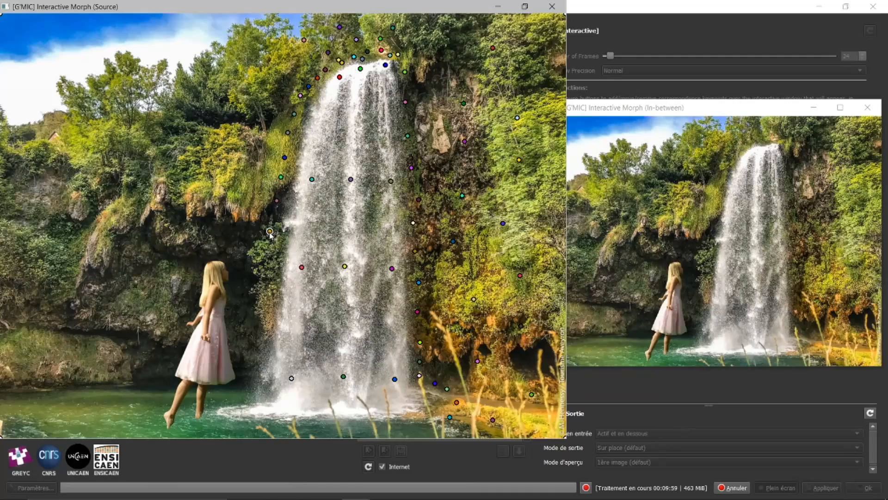
left_click(266, 264)
left_click(267, 286)
left_click(262, 308)
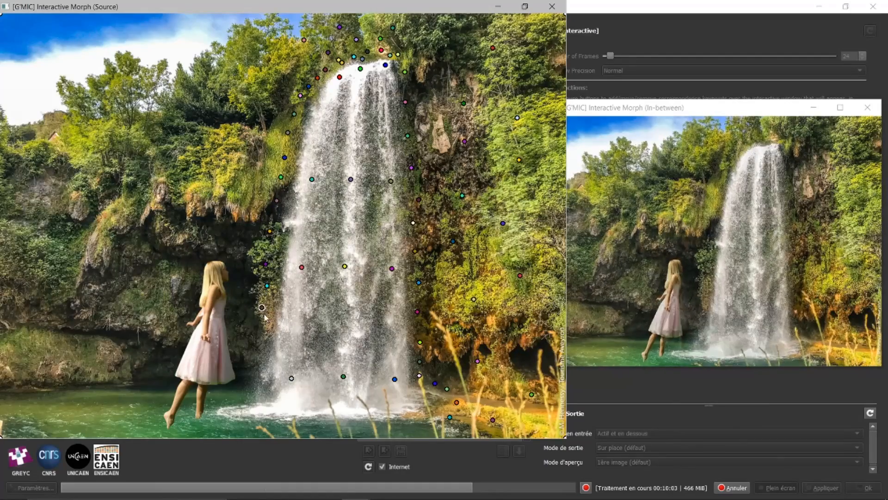
left_click(256, 354)
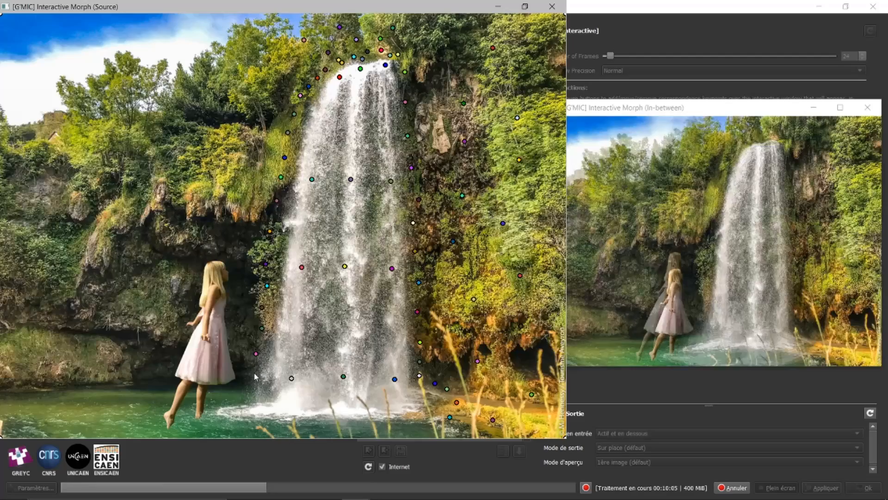
left_click(252, 375)
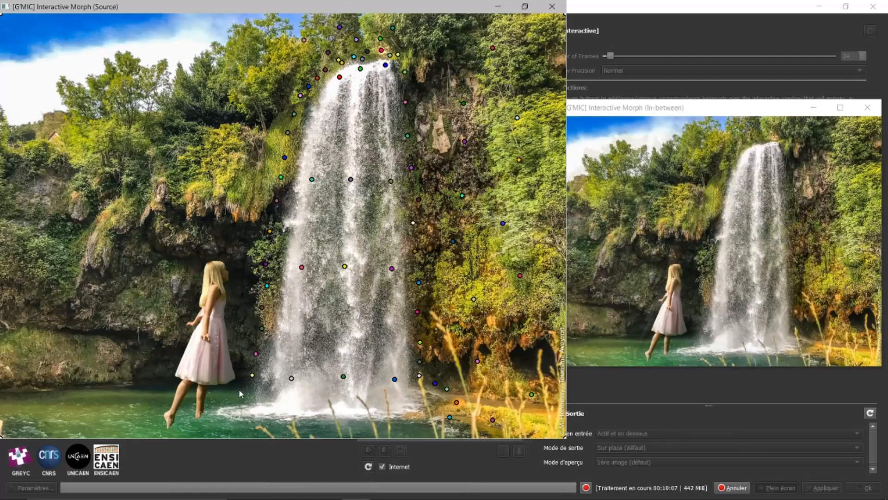
Continue the fixed keypoints along the waterline to the girl's feet, adding ones on her dress and at her arm.
left_click(241, 390)
left_click(227, 396)
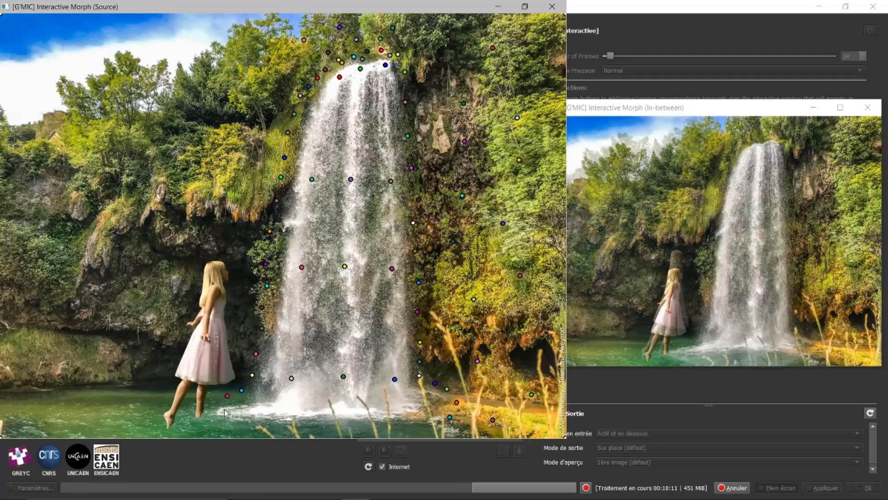
left_click(211, 402)
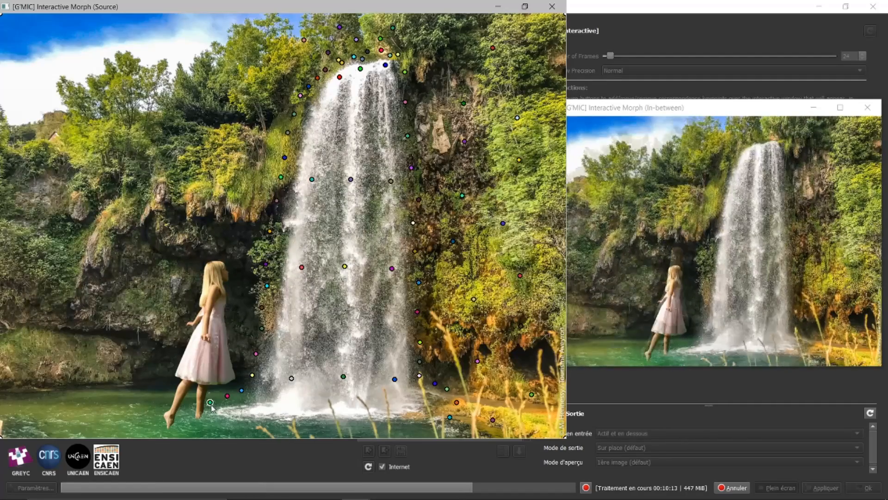
left_click(212, 416)
left_click(212, 370)
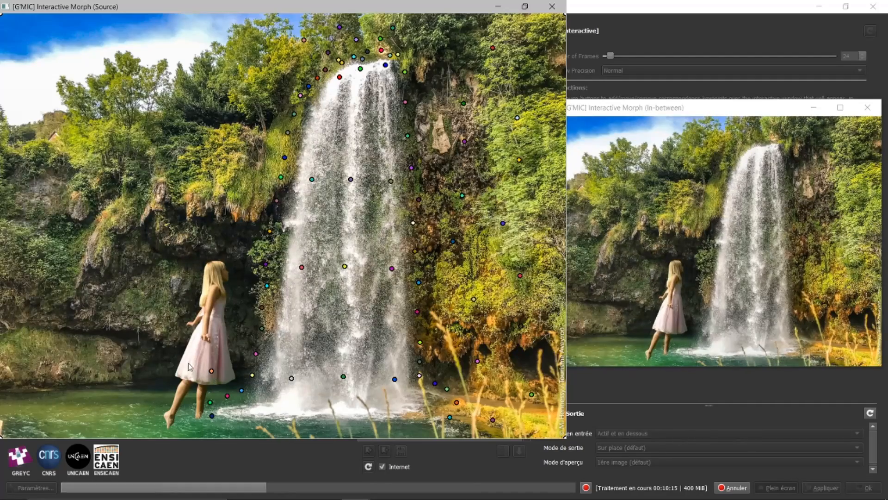
left_click(200, 305)
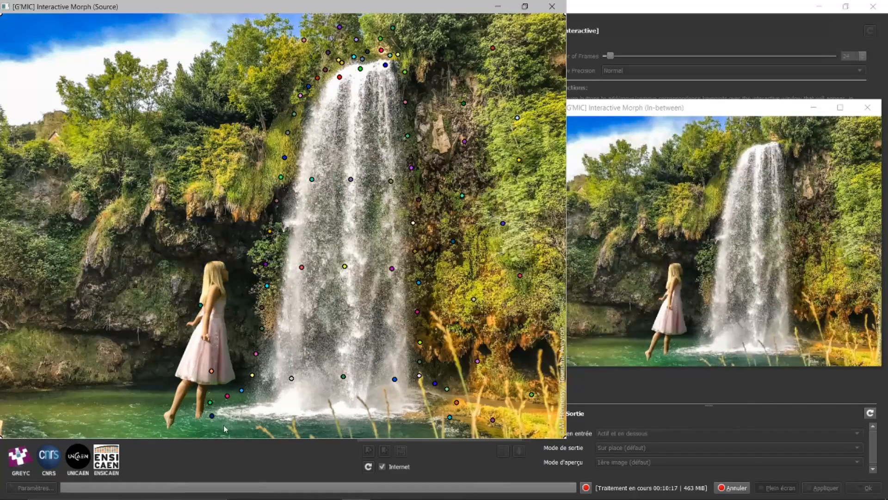
Line the pool below the waterfall with a row of fixed keypoints from the girl's feet to the grassy bank.
left_click(218, 424)
left_click(238, 430)
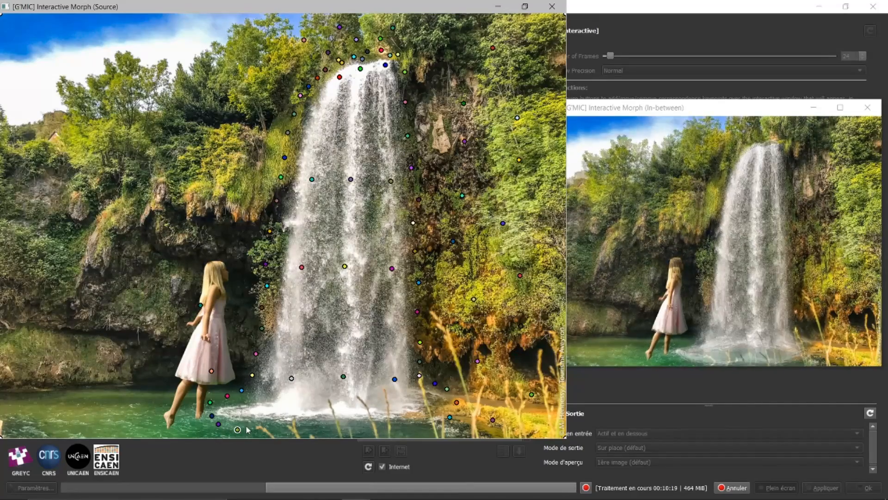
left_click(260, 428)
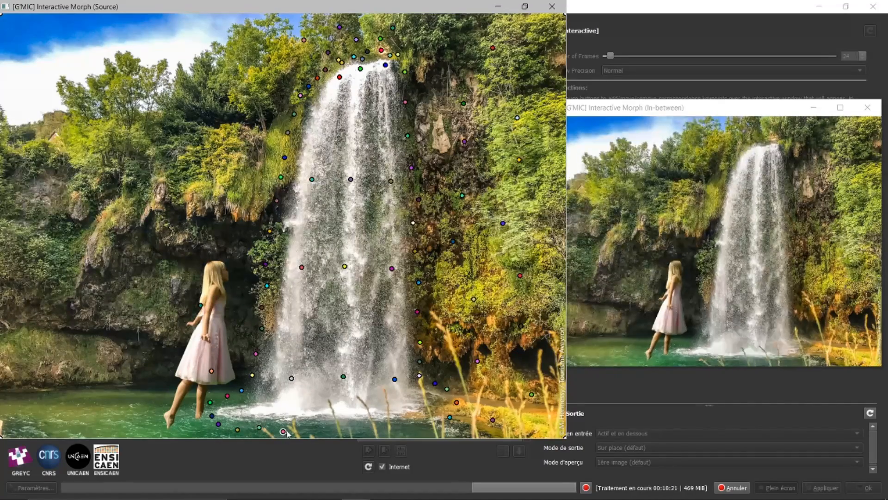
left_click(284, 431)
left_click(314, 426)
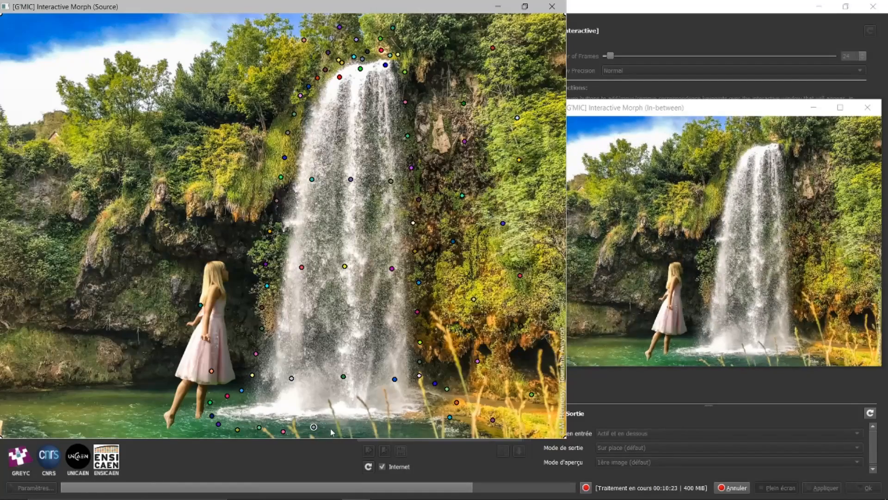
left_click(359, 428)
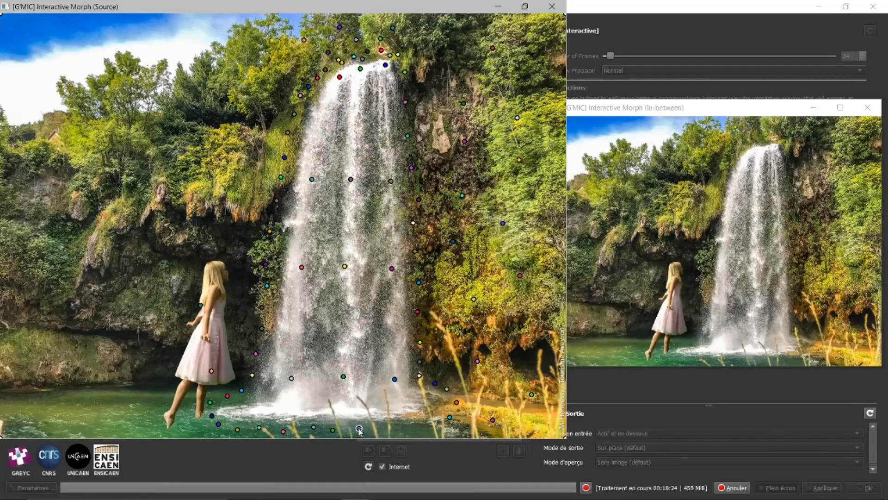
left_click(386, 429)
left_click(407, 429)
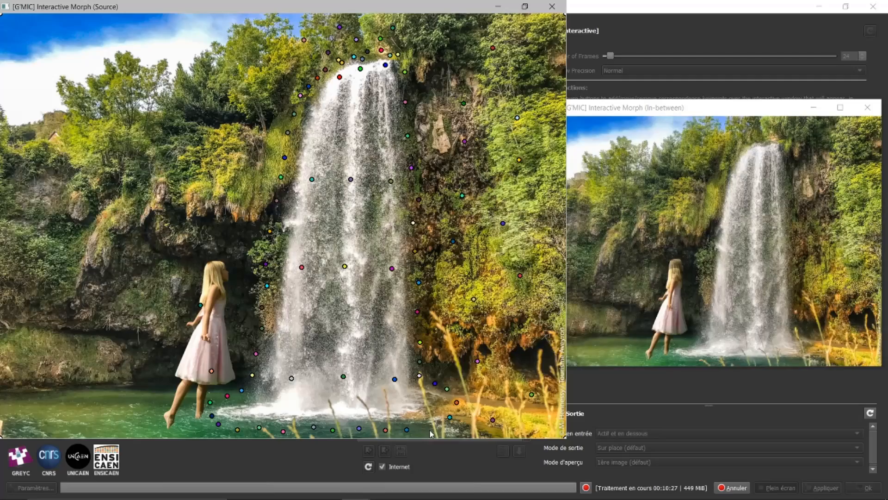
left_click(431, 429)
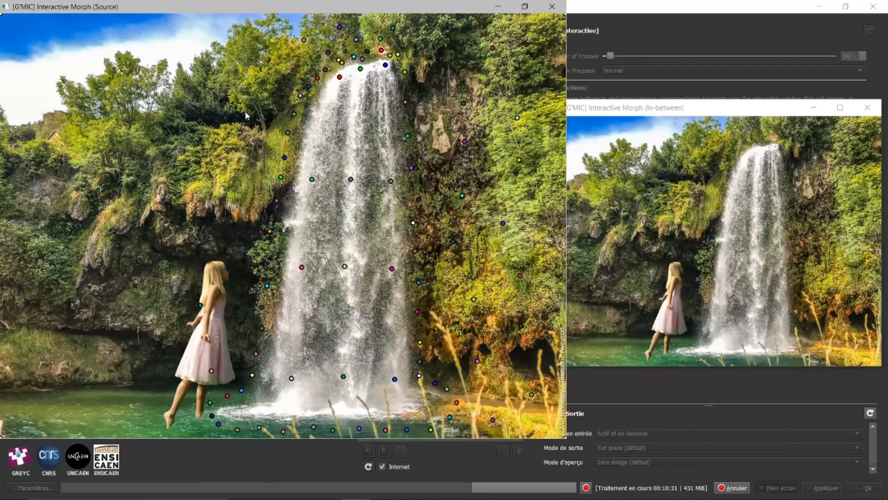
Scatter fixed keypoints over the trees and rocks above the girl, then finish the interactive morph to generate the frames.
left_click(189, 113)
left_click(177, 160)
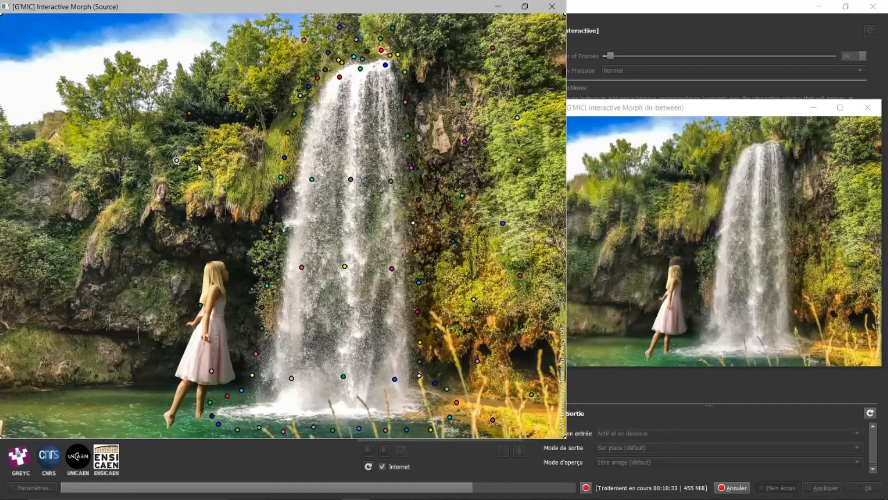
left_click(218, 161)
left_click(209, 215)
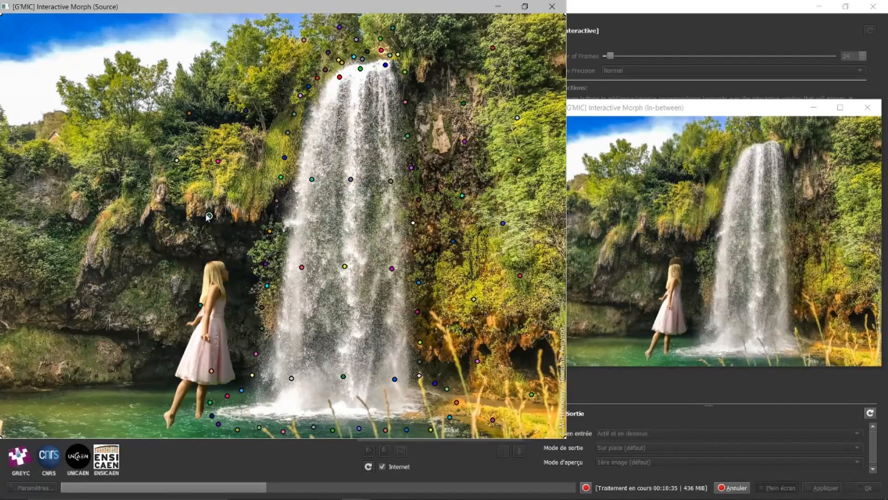
left_click(158, 231)
left_click(224, 239)
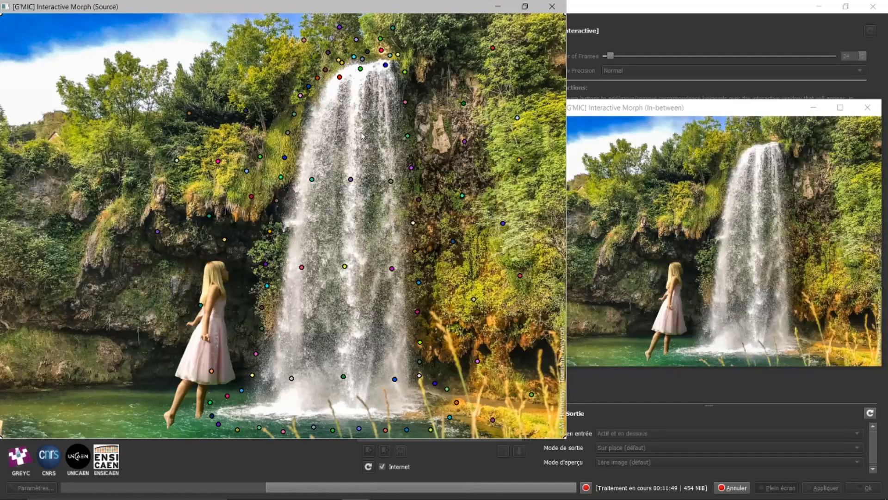
key("Escape")
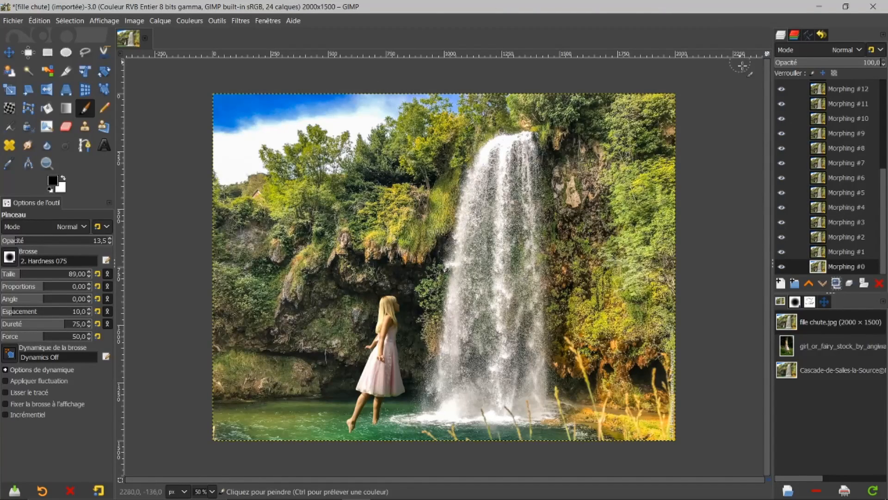
Review the generated Morphing layers and play back the animation at 51 % zoom, closing the playback when done.
scroll(883, 202, "up", 5)
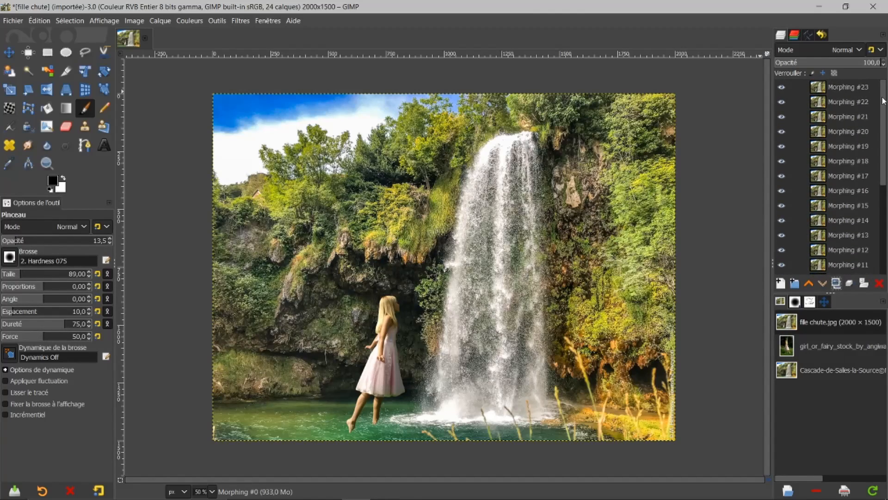
left_click_drag(883, 101, 887, 79)
left_click(237, 21)
mouse_move(292, 267)
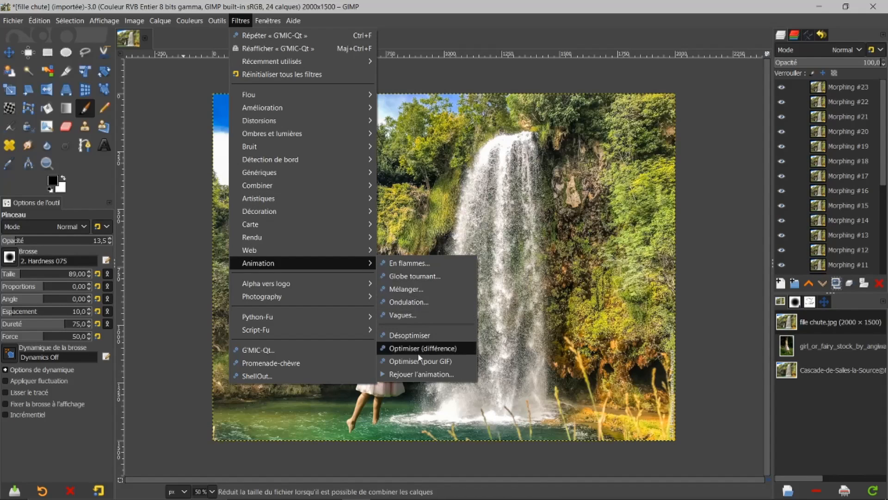
left_click(411, 374)
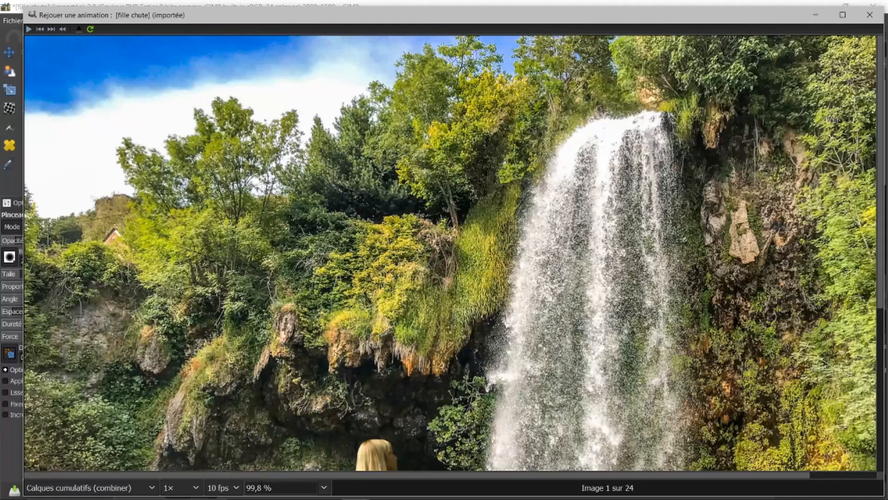
left_click(323, 488)
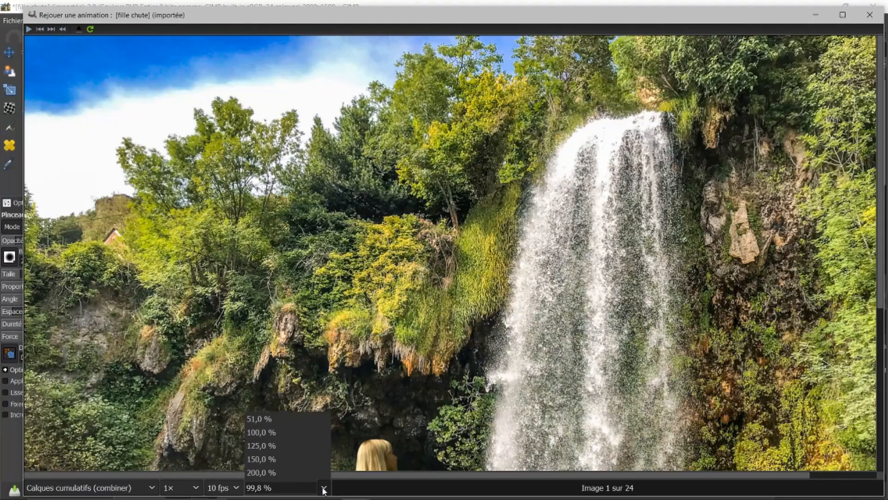
left_click(272, 418)
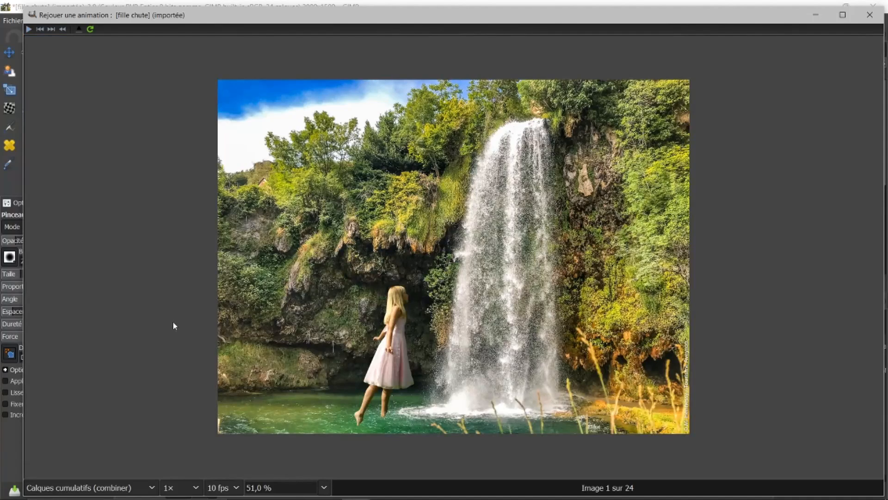
left_click(28, 30)
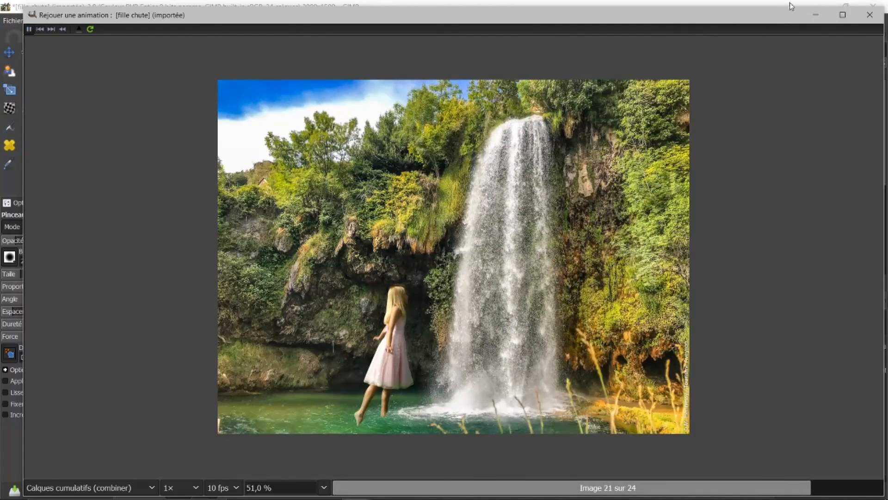
left_click(870, 15)
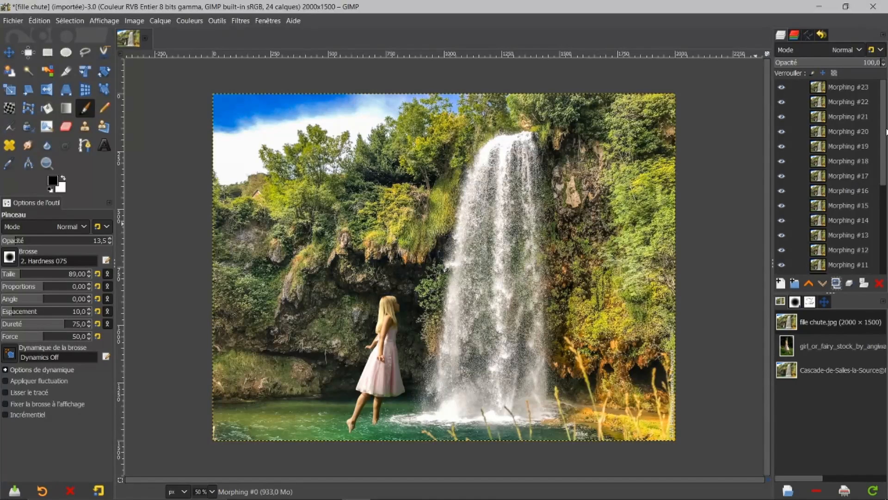
Create a new transparent layer above Morphing #23.
mouse_move(885, 118)
left_mouse_down()
mouse_move(879, 217)
mouse_move(887, 107)
left_mouse_up()
left_click(817, 88)
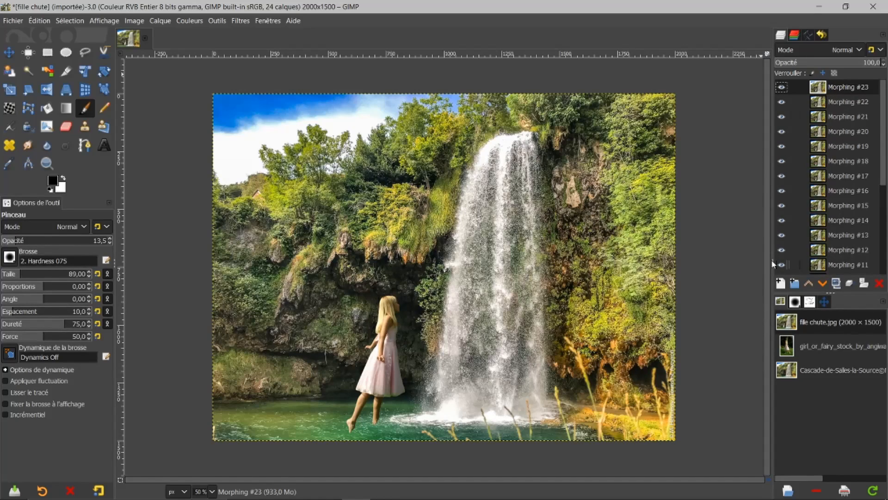
left_click(781, 284)
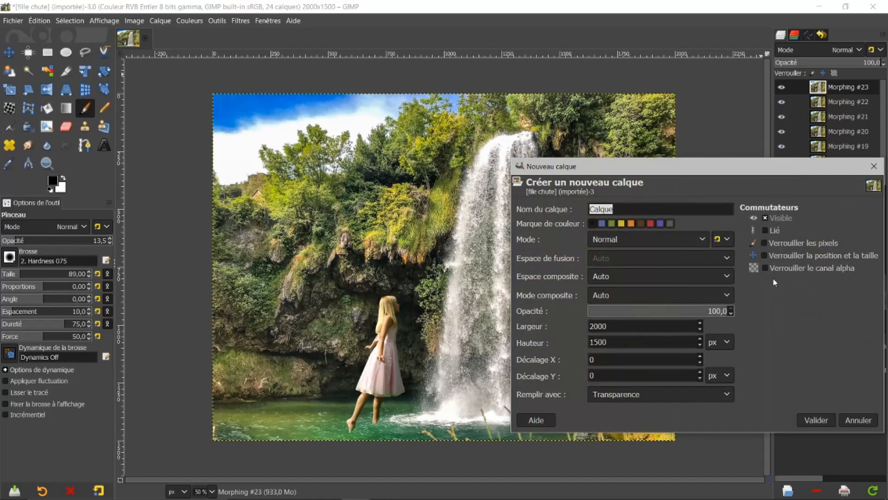
left_click(808, 421)
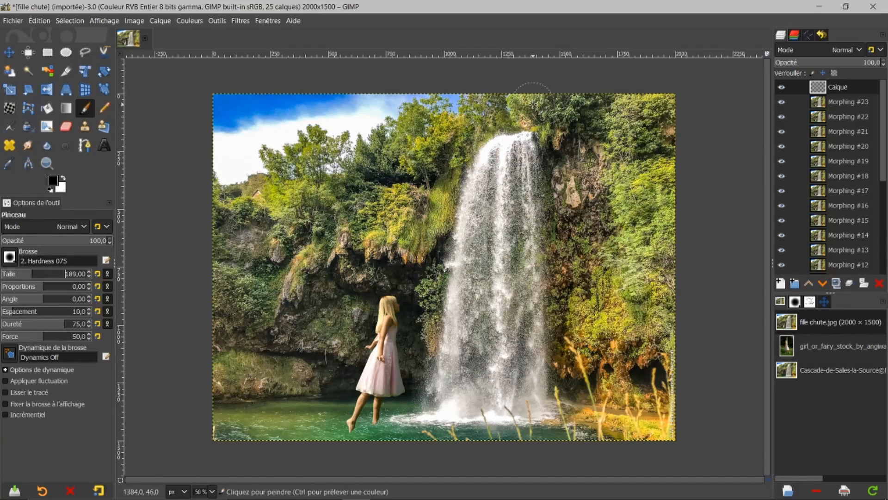
Paint everything around the waterfall and its splash black on the new layer at 100 opacity, using brush sizes 189 and 323.
mouse_move(533, 104)
left_mouse_down()
mouse_move(466, 131)
mouse_move(520, 104)
mouse_move(466, 113)
mouse_move(500, 102)
mouse_move(524, 98)
mouse_move(545, 109)
mouse_move(555, 157)
mouse_move(561, 369)
mouse_move(568, 387)
mouse_move(601, 399)
mouse_move(593, 437)
mouse_move(624, 444)
mouse_move(686, 370)
mouse_move(682, 236)
mouse_move(652, 402)
mouse_move(637, 425)
mouse_move(580, 352)
mouse_move(633, 400)
mouse_move(637, 355)
mouse_move(581, 337)
mouse_move(627, 349)
mouse_move(613, 210)
mouse_move(648, 113)
mouse_move(661, 176)
mouse_move(686, 125)
mouse_move(562, 100)
left_mouse_up()
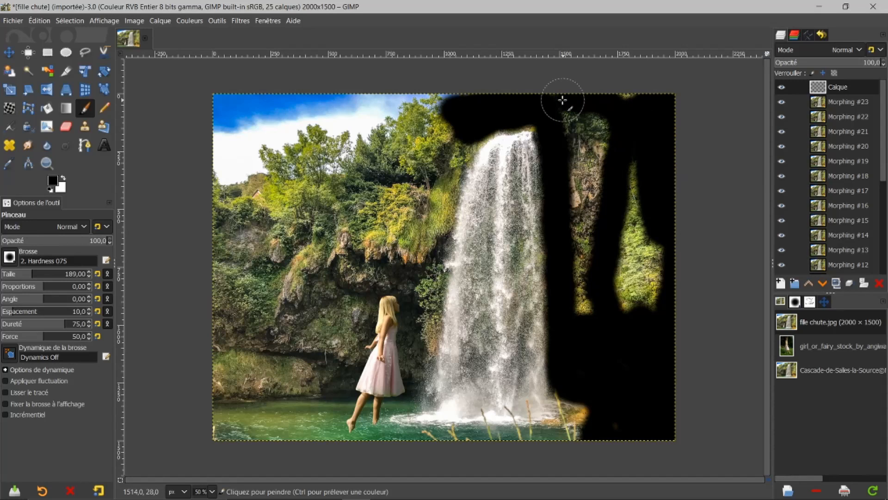
mouse_move(638, 101)
left_mouse_down()
mouse_move(575, 112)
mouse_move(571, 126)
mouse_move(587, 128)
mouse_move(598, 147)
mouse_move(603, 133)
mouse_move(579, 178)
mouse_move(582, 218)
mouse_move(602, 169)
mouse_move(605, 211)
mouse_move(648, 216)
mouse_move(653, 197)
mouse_move(659, 275)
mouse_move(648, 328)
mouse_move(647, 205)
mouse_move(632, 293)
mouse_move(620, 242)
mouse_move(613, 299)
mouse_move(584, 240)
mouse_move(584, 304)
mouse_move(625, 306)
mouse_move(631, 217)
left_mouse_up()
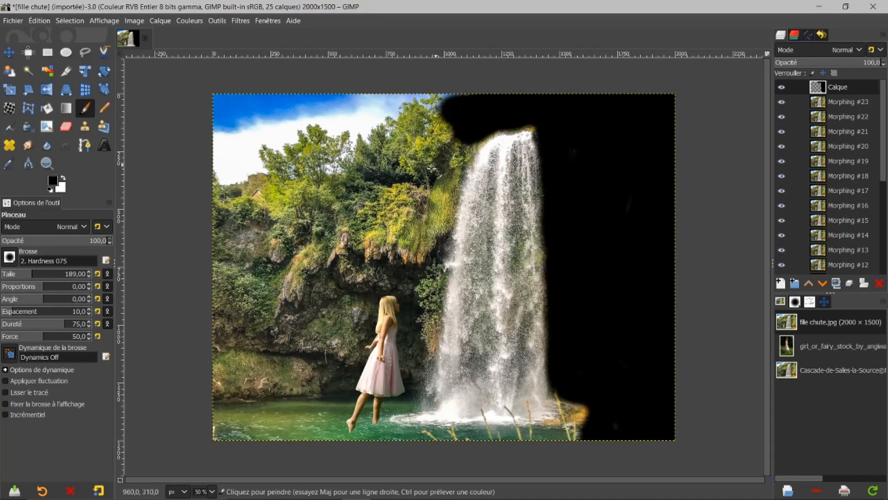
left_click_drag(449, 140, 450, 141)
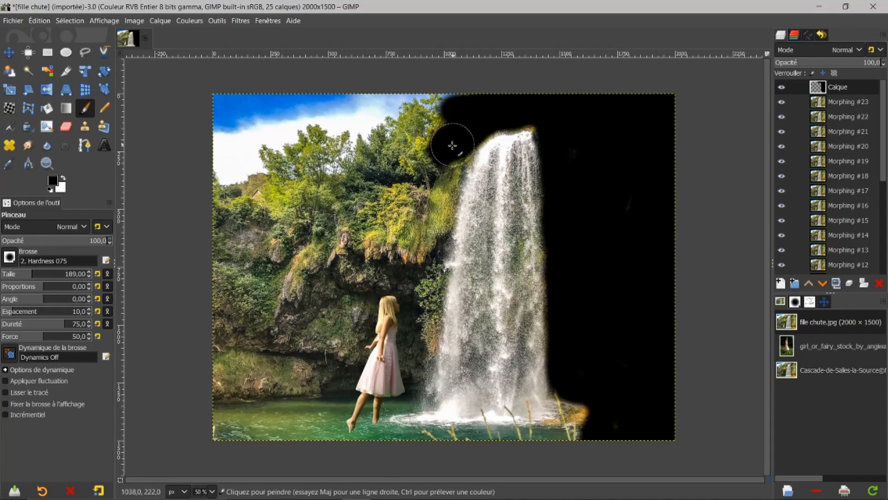
left_click_drag(447, 159, 435, 234)
mouse_move(434, 241)
left_mouse_down()
mouse_move(422, 335)
mouse_move(401, 389)
mouse_move(365, 411)
mouse_move(370, 440)
mouse_move(359, 425)
mouse_move(406, 303)
mouse_move(403, 296)
mouse_move(382, 348)
mouse_move(403, 287)
mouse_move(342, 437)
mouse_move(377, 456)
mouse_move(487, 448)
mouse_move(456, 447)
mouse_move(537, 452)
mouse_move(504, 444)
mouse_move(565, 452)
mouse_move(549, 447)
mouse_move(587, 443)
mouse_move(608, 384)
left_mouse_up()
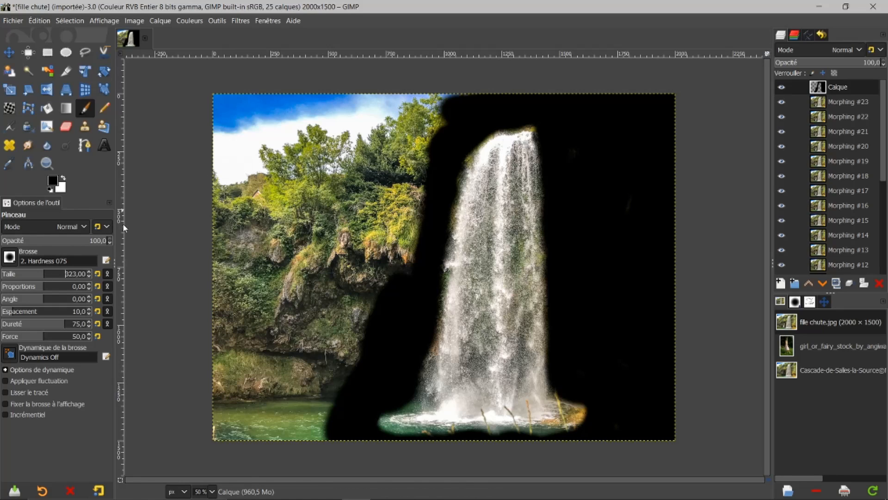
mouse_move(234, 148)
left_mouse_down()
mouse_move(221, 120)
mouse_move(253, 107)
mouse_move(379, 85)
mouse_move(438, 93)
mouse_move(392, 127)
mouse_move(408, 115)
mouse_move(403, 139)
mouse_move(427, 122)
mouse_move(389, 153)
mouse_move(359, 132)
mouse_move(236, 136)
mouse_move(212, 157)
mouse_move(319, 110)
mouse_move(356, 112)
mouse_move(331, 241)
mouse_move(372, 182)
mouse_move(375, 212)
mouse_move(397, 167)
mouse_move(397, 196)
mouse_move(414, 170)
mouse_move(388, 251)
mouse_move(398, 235)
mouse_move(369, 277)
mouse_move(349, 222)
mouse_move(324, 278)
mouse_move(293, 208)
mouse_move(299, 166)
mouse_move(283, 224)
mouse_move(252, 254)
mouse_move(243, 151)
mouse_move(219, 114)
mouse_move(209, 147)
mouse_move(224, 292)
mouse_move(233, 257)
mouse_move(216, 419)
mouse_move(275, 436)
mouse_move(313, 424)
mouse_move(366, 311)
mouse_move(347, 349)
mouse_move(303, 358)
mouse_move(318, 268)
mouse_move(281, 371)
mouse_move(286, 319)
mouse_move(276, 300)
mouse_move(257, 363)
mouse_move(270, 304)
mouse_move(271, 405)
mouse_move(263, 381)
left_mouse_up()
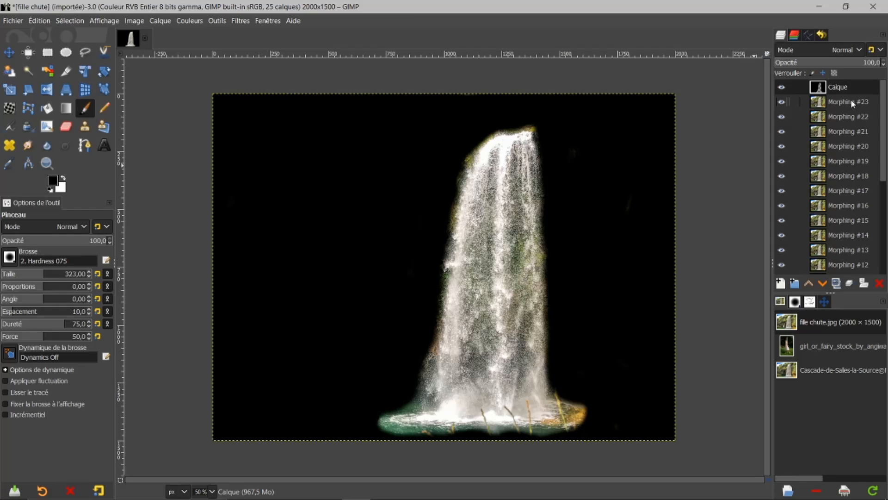
Copy the black painted layer and add a white, full-opacity layer mask to Morphing #23.
key("ctrl")
key("ctrl+c")
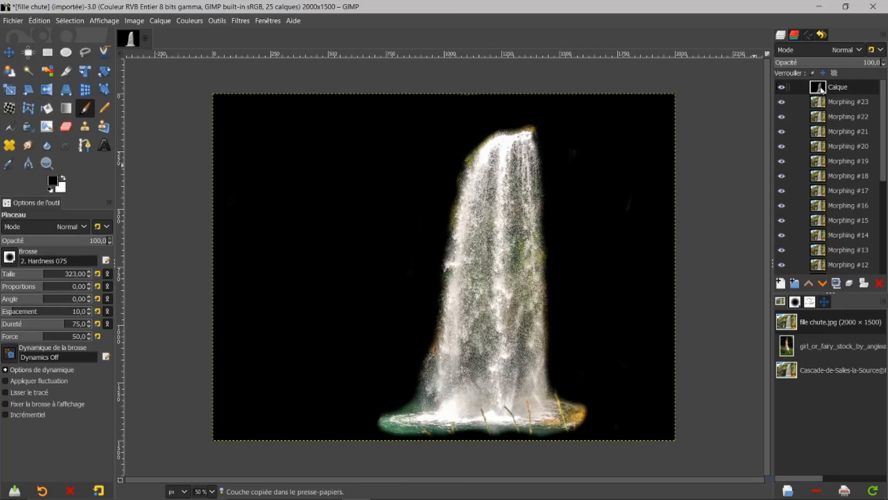
left_click(835, 104)
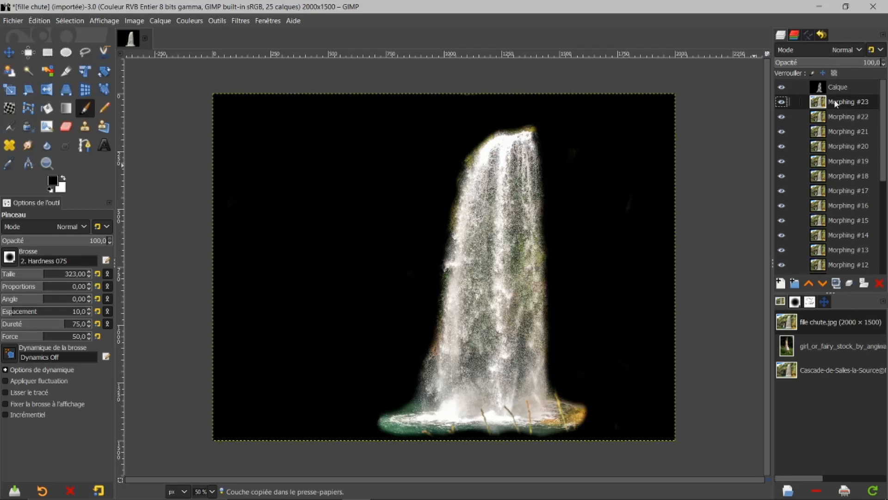
right_click(835, 101)
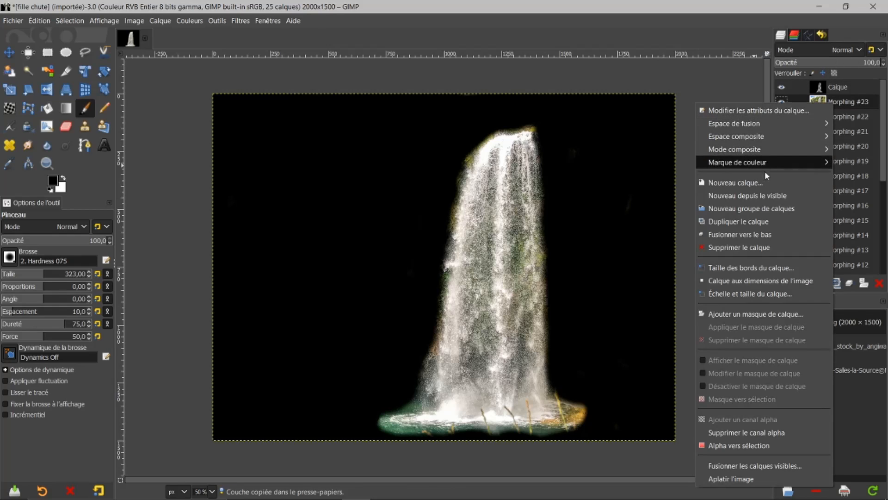
left_click(749, 315)
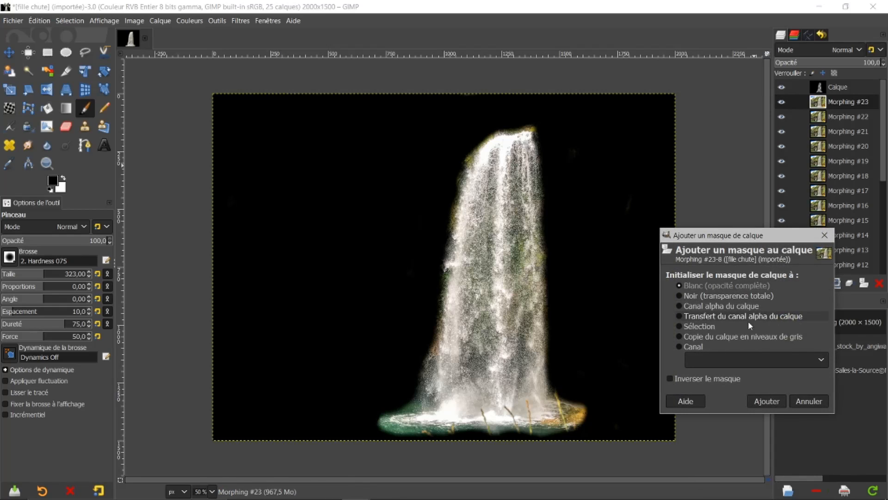
left_click(768, 400)
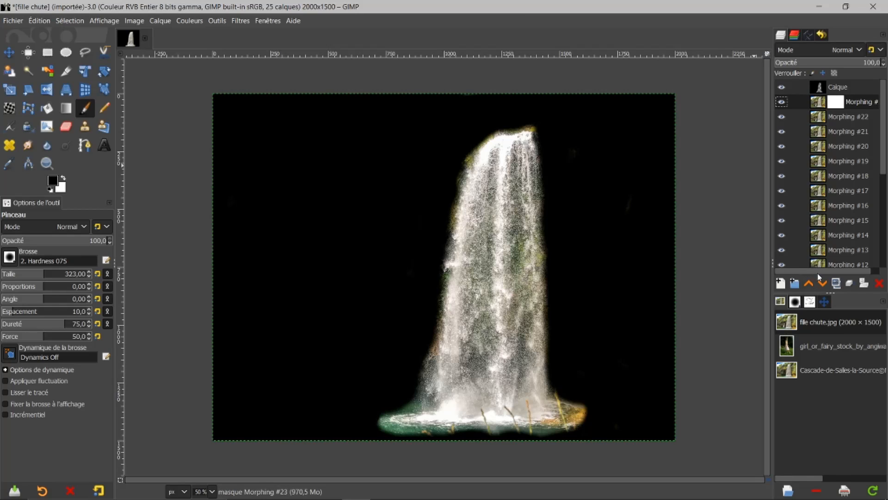
Paste the copied layer into the Morphing #23 mask and anchor it, then delete the black painted layer.
key("ctrl+v")
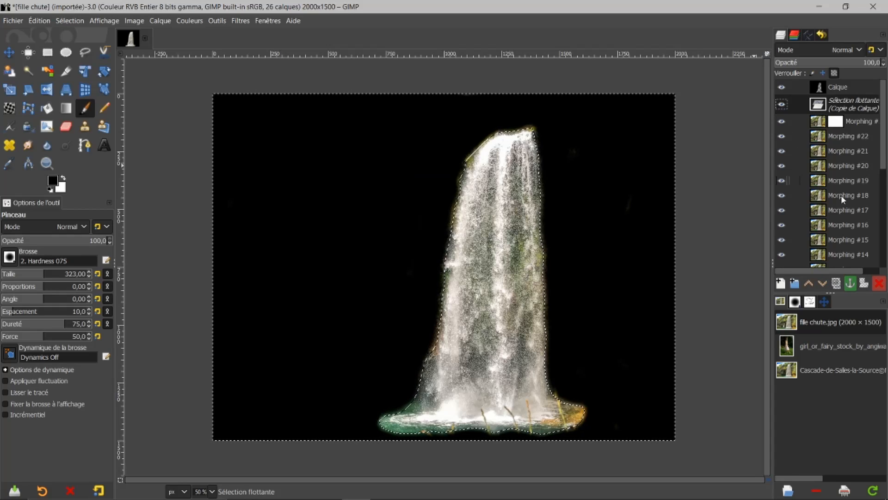
left_click(851, 282)
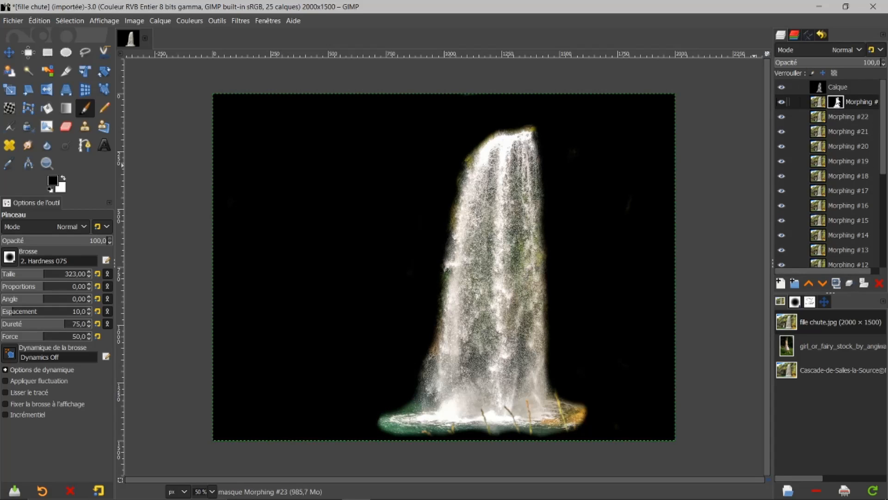
left_click(838, 89)
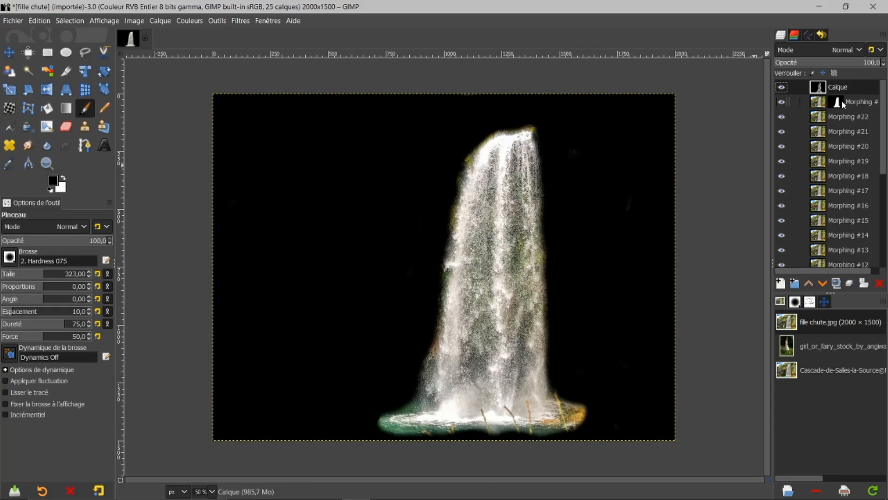
left_click(879, 284)
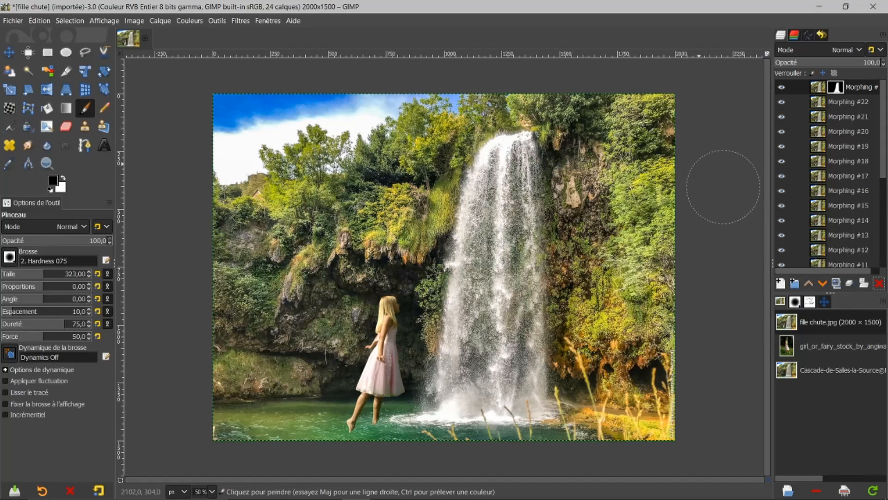
Convert the Morphing #23 mask to a selection and save it as a hidden channel named Canal, initialised from the selection.
right_click(836, 90)
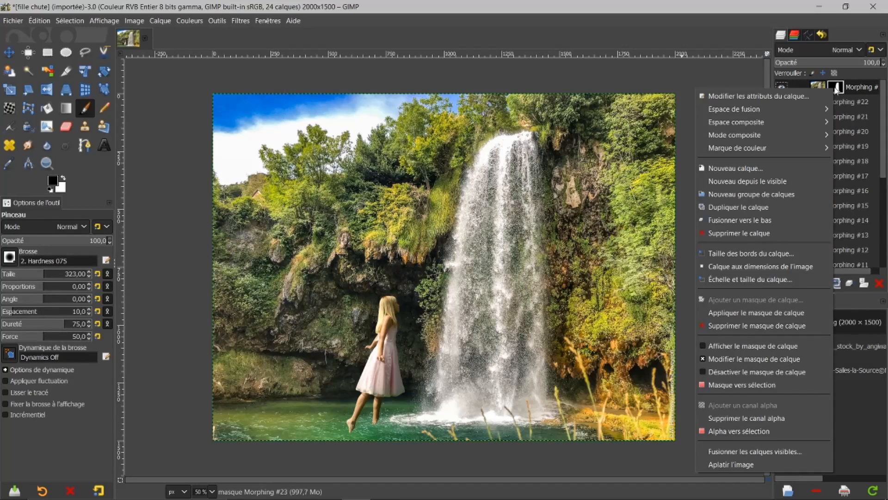
left_click(733, 384)
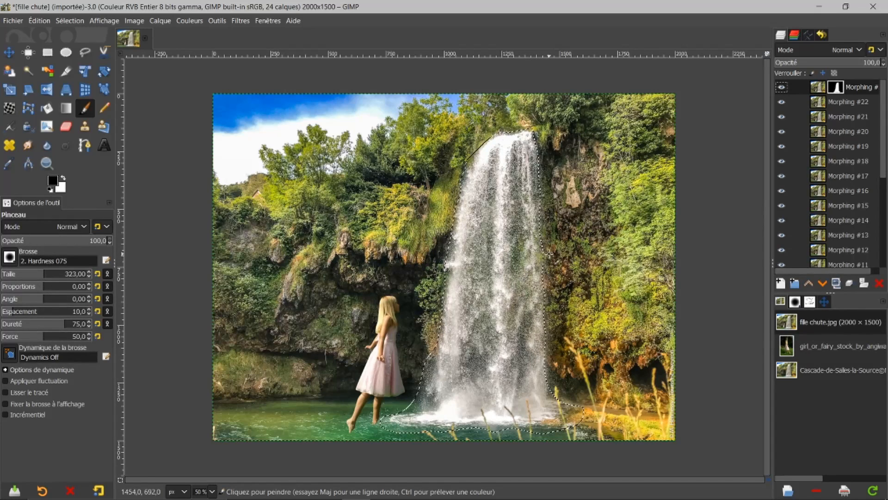
left_click(796, 37)
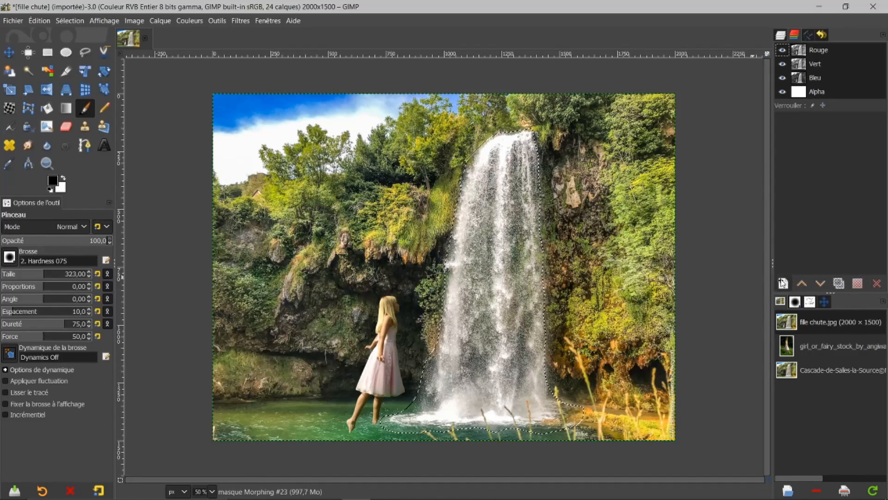
left_click(783, 284)
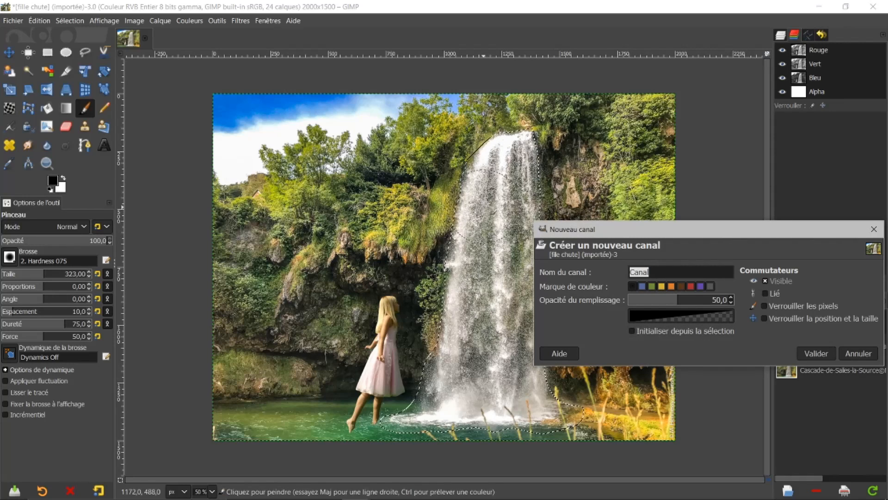
left_click(633, 331)
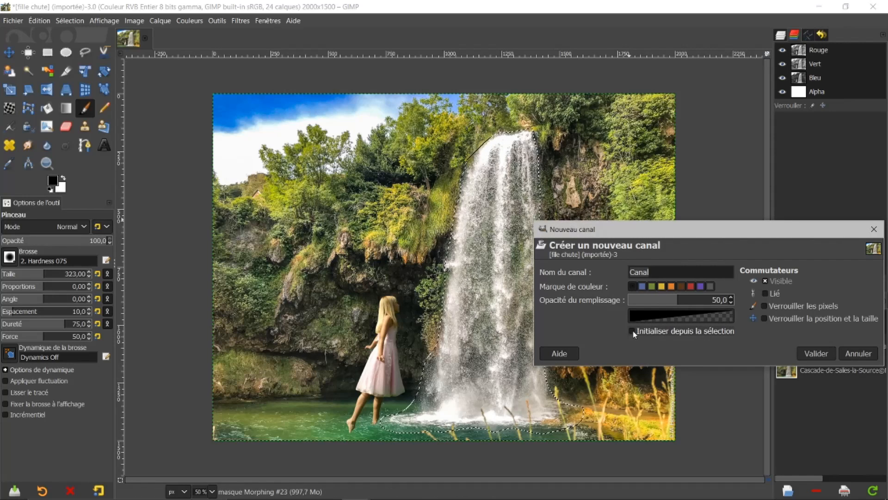
left_click(806, 352)
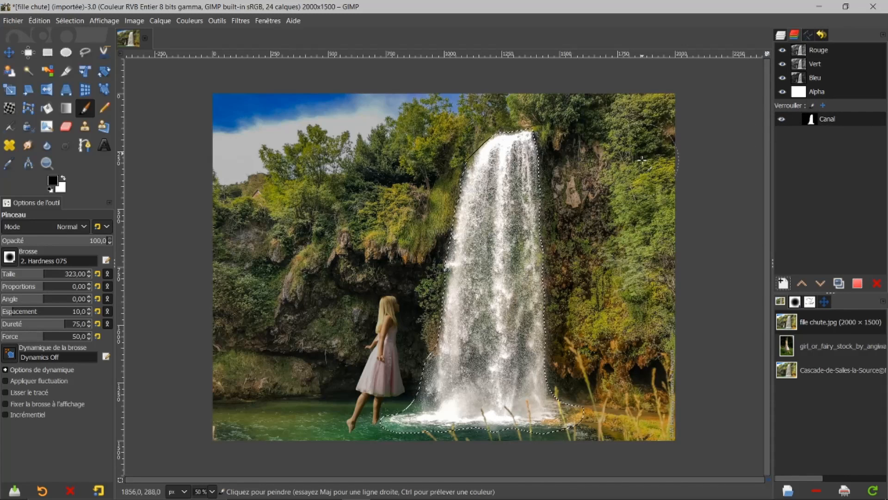
left_click(782, 119)
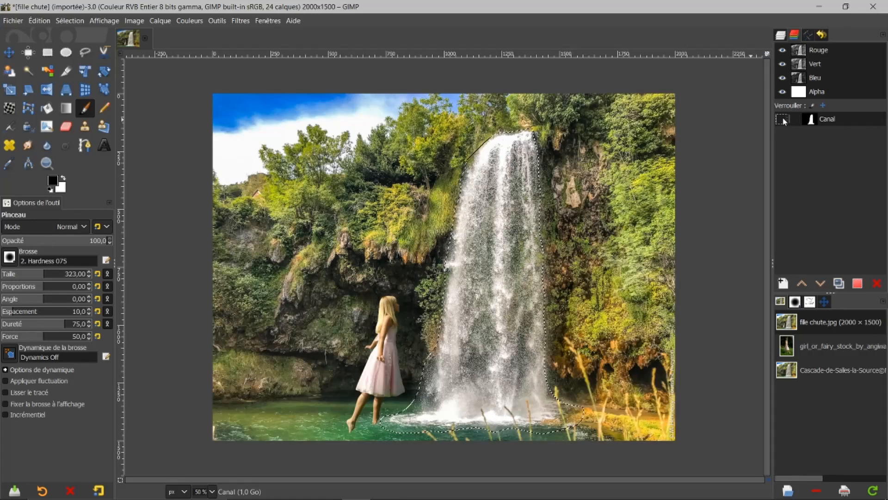
Add a layer mask to Morphing #22, initialised from the Canal channel.
left_click(781, 35)
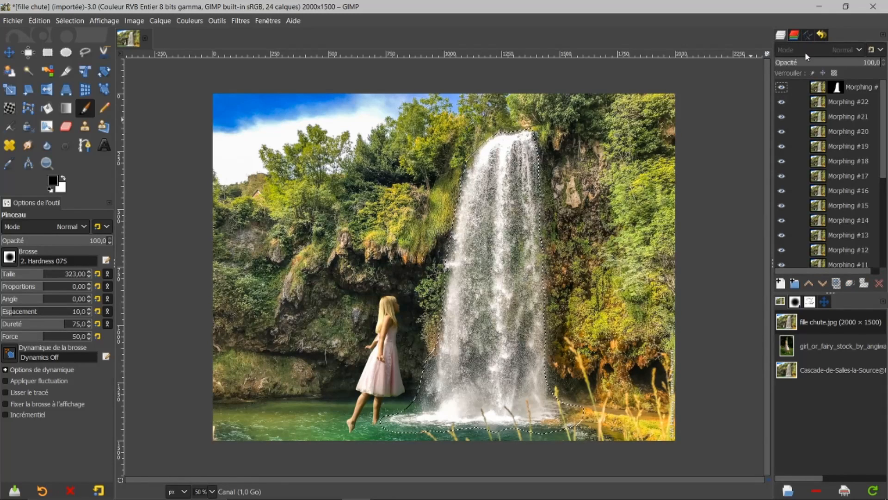
left_click(820, 104)
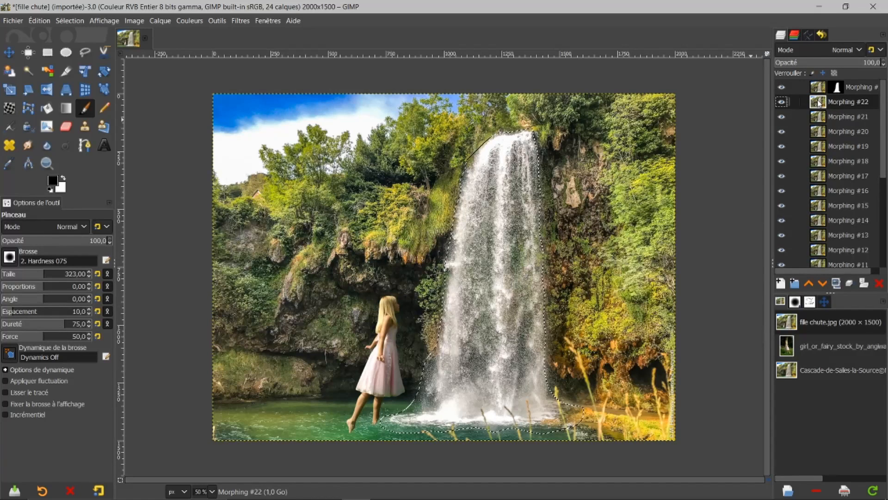
right_click(818, 99)
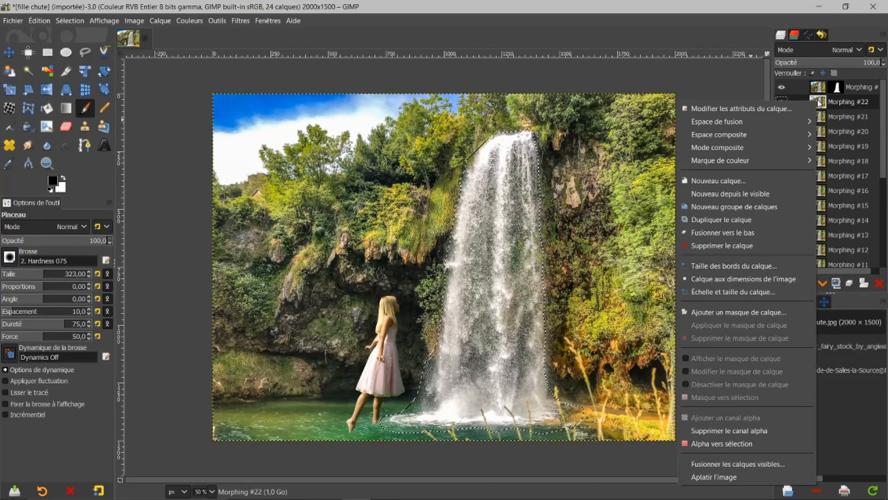
left_click(737, 312)
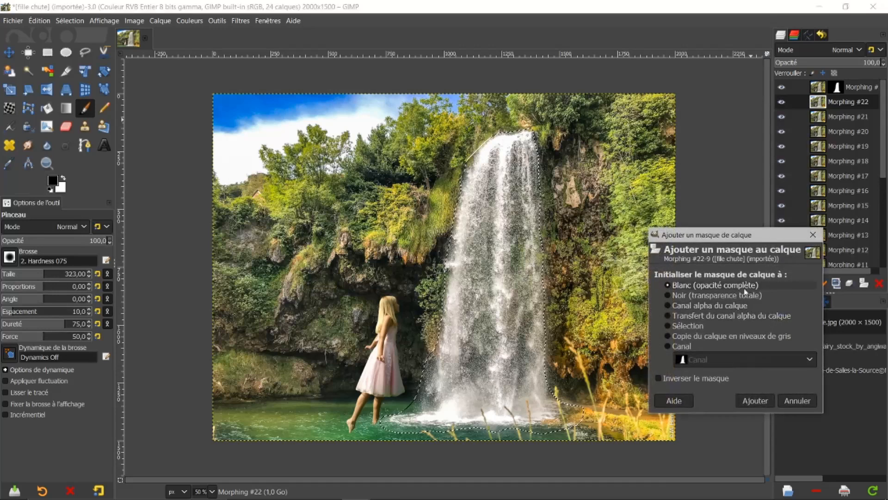
left_click(669, 347)
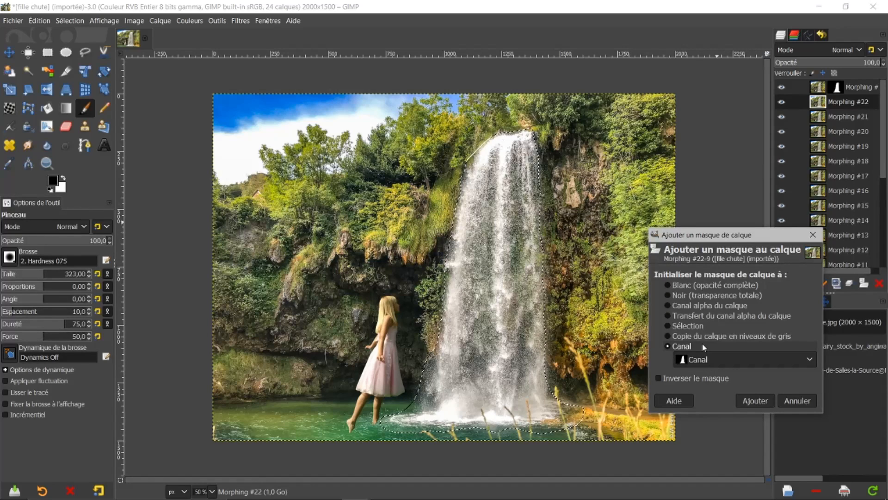
left_click(755, 401)
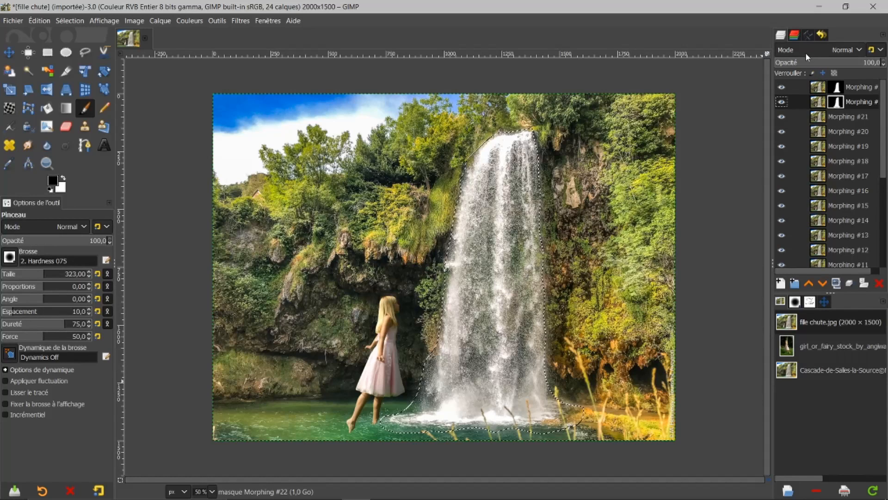
Remove the active selection around the waterfall.
left_click(795, 36)
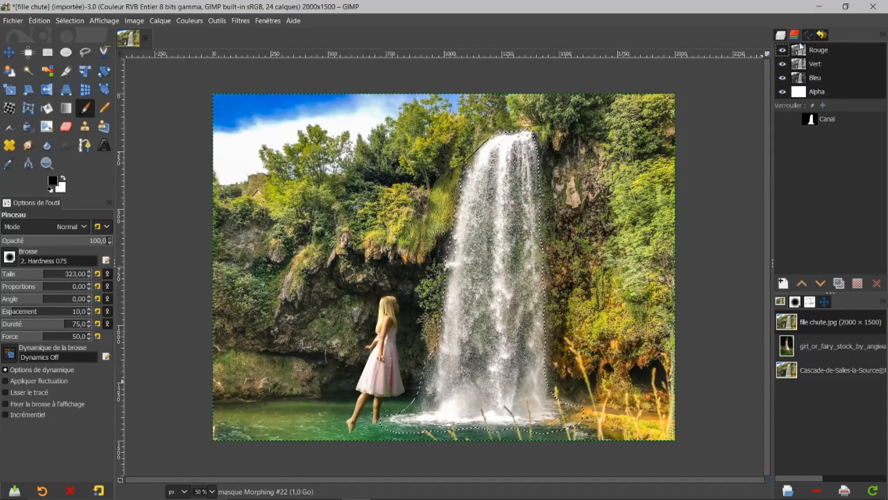
left_click(781, 35)
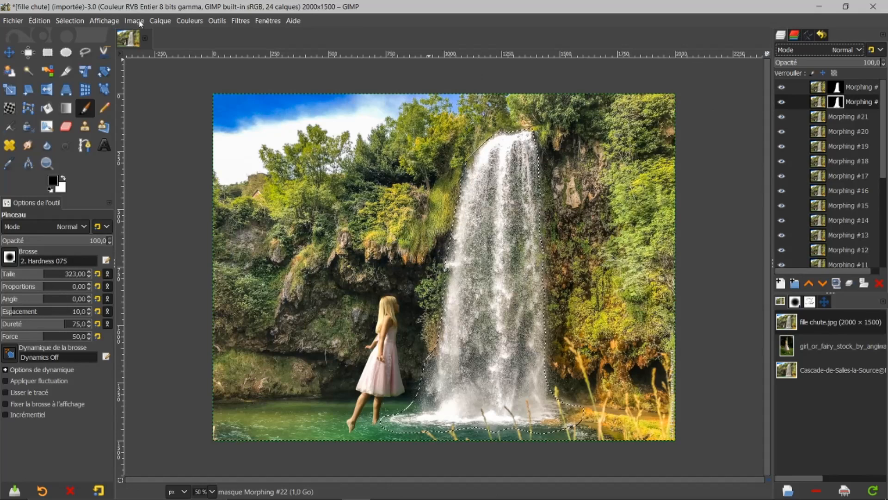
left_click(73, 21)
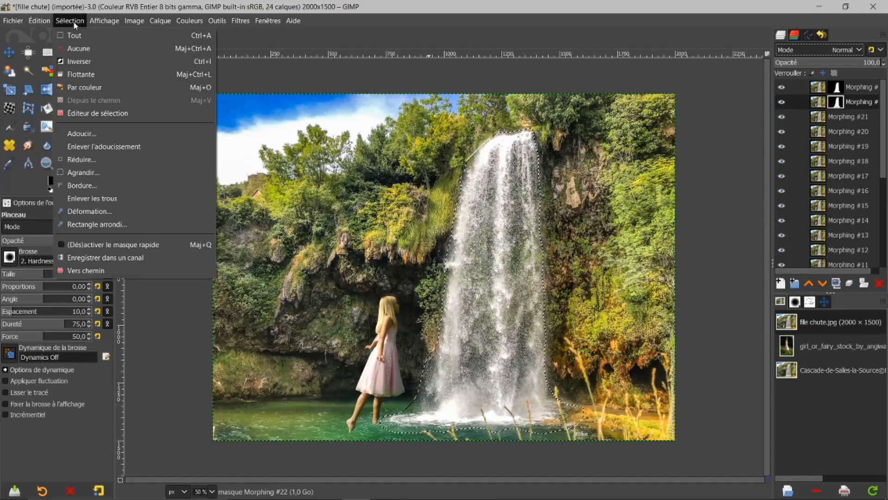
left_click(73, 48)
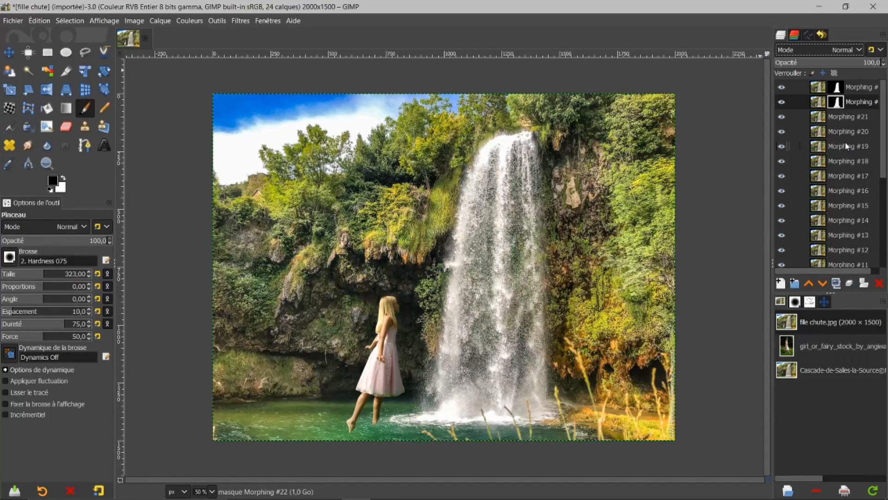
Add layer masks from the Canal channel to the layers Morphing #21 down through Morphing #12.
left_click(818, 120, "shift")
left_click(818, 133, "shift")
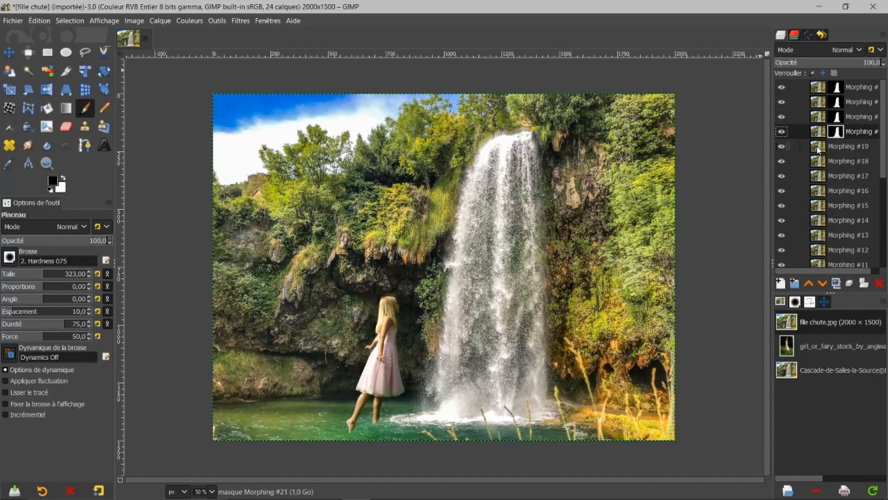
left_click(819, 147, "shift")
left_click(818, 162, "shift")
left_click(819, 177, "shift")
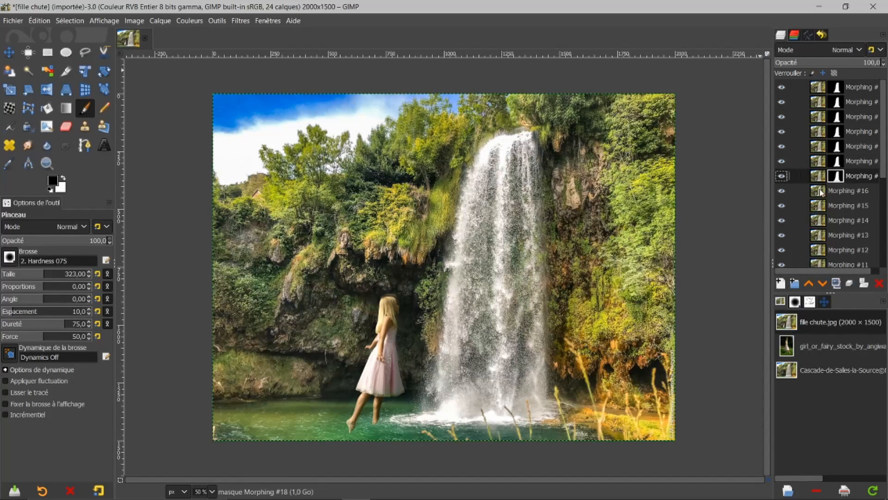
left_click(819, 192, "shift")
left_click(819, 206, "shift")
left_click(820, 221, "shift")
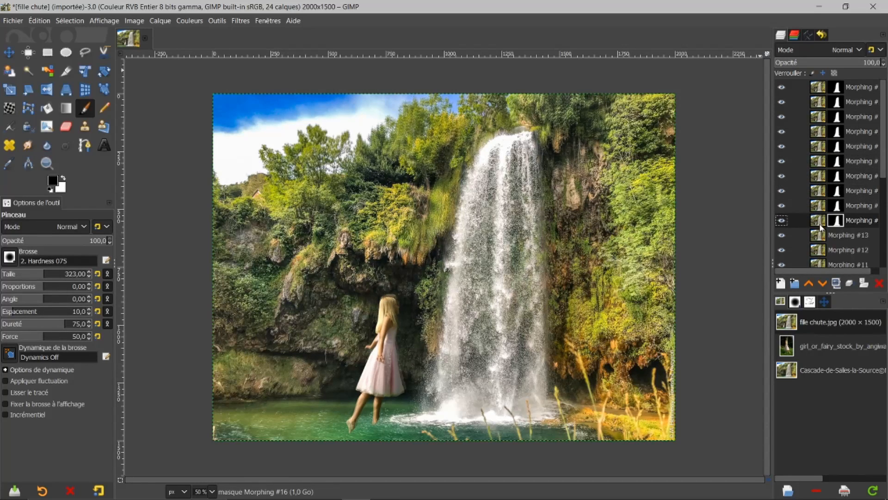
left_click(818, 235, "shift")
left_click(818, 251, "shift")
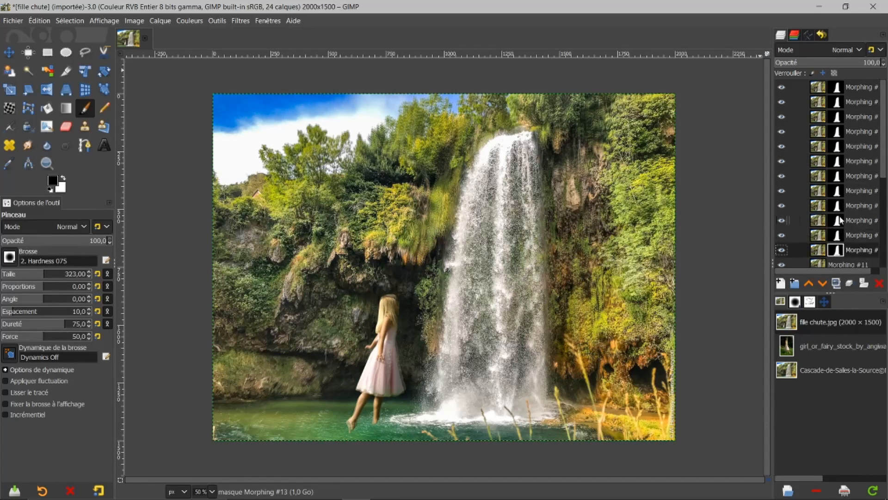
Add the same Canal-channel layer masks to the layers Morphing #11 down through Morphing #5.
scroll(845, 163, "down", 5)
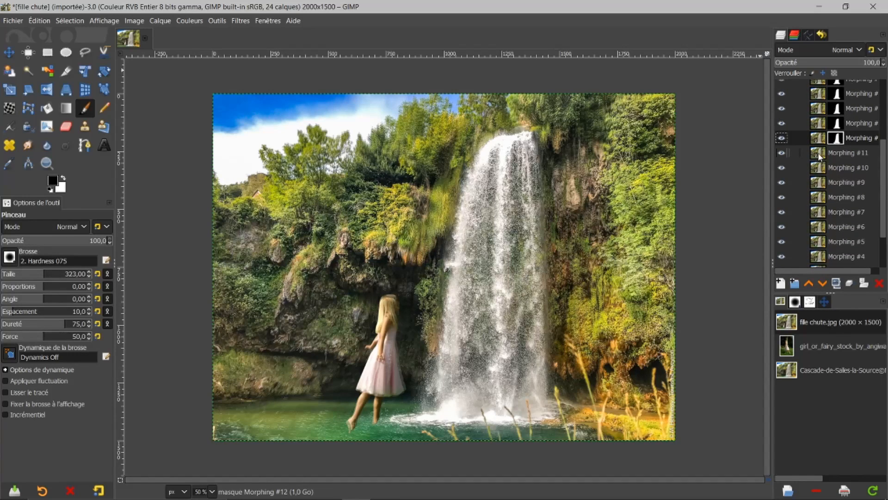
left_click(819, 155, "shift")
left_click(820, 170, "shift")
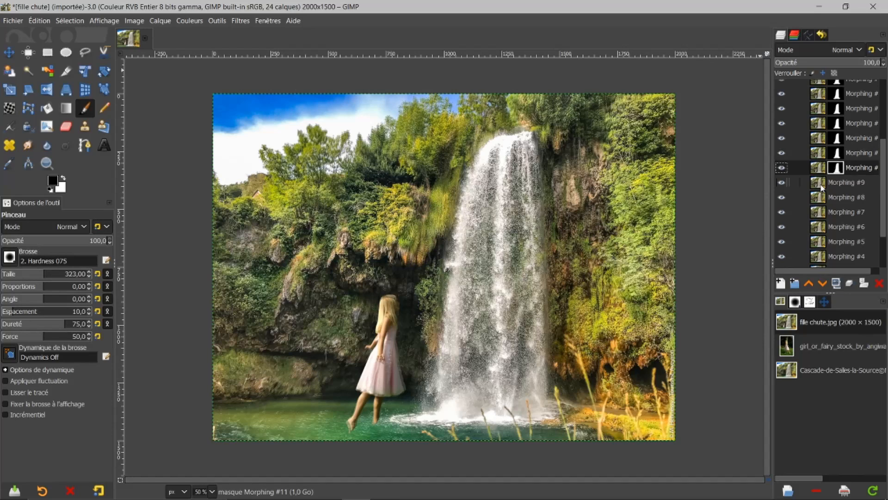
left_click(822, 186, "shift")
left_click(822, 199, "shift")
left_click(820, 213, "shift")
left_click(818, 227, "shift")
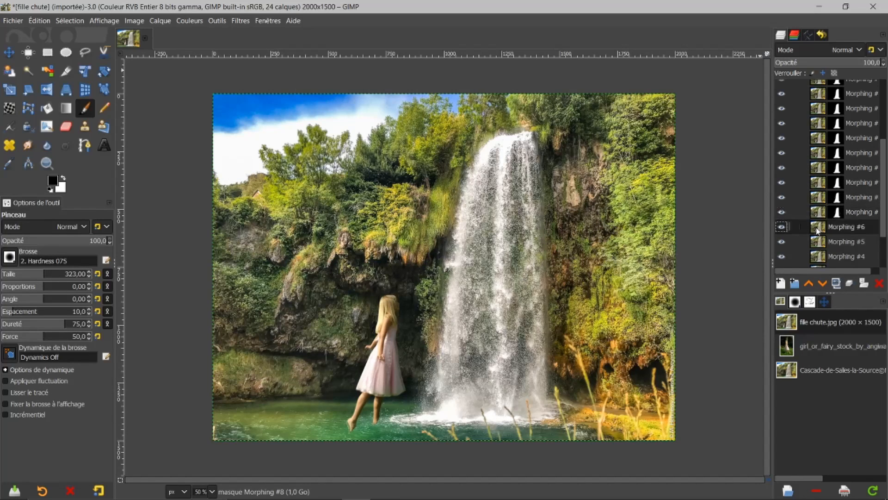
left_click(817, 242, "shift")
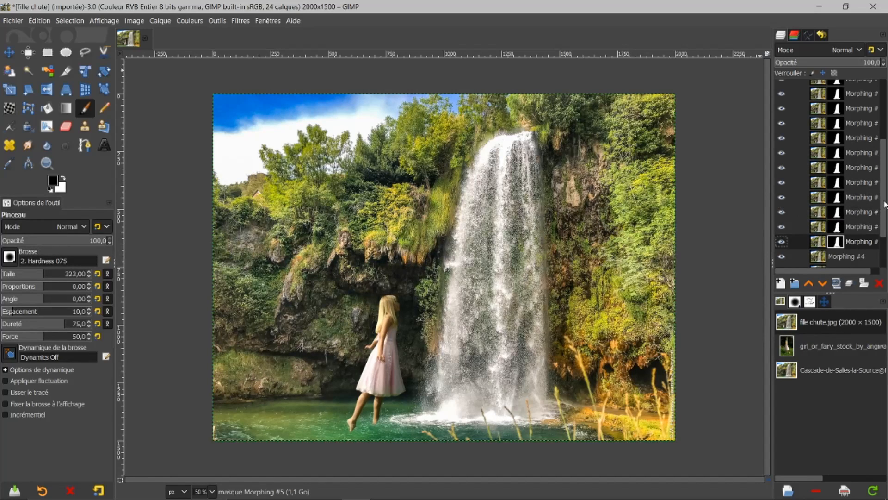
Mask the layers Morphing #4, #3, #2 and #1 with the Canal channel.
scroll(885, 204, "down", 3)
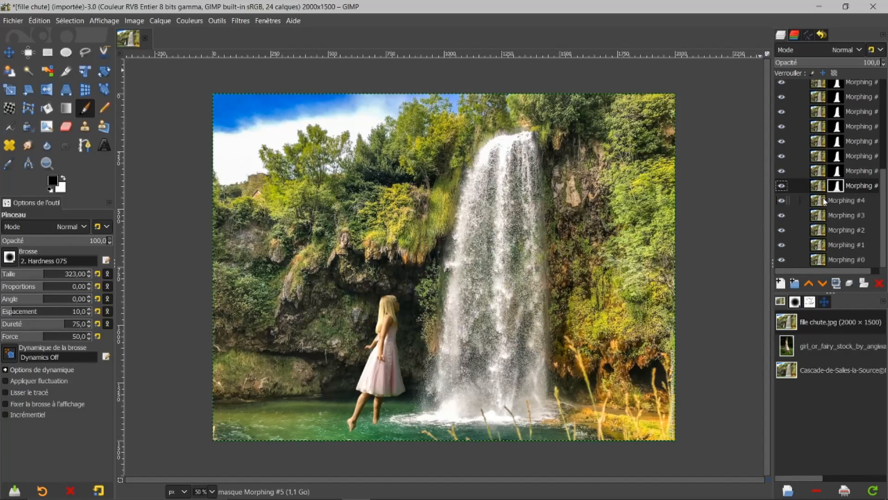
left_click(825, 200, "shift")
left_click(824, 216, "shift")
left_click(823, 230, "shift")
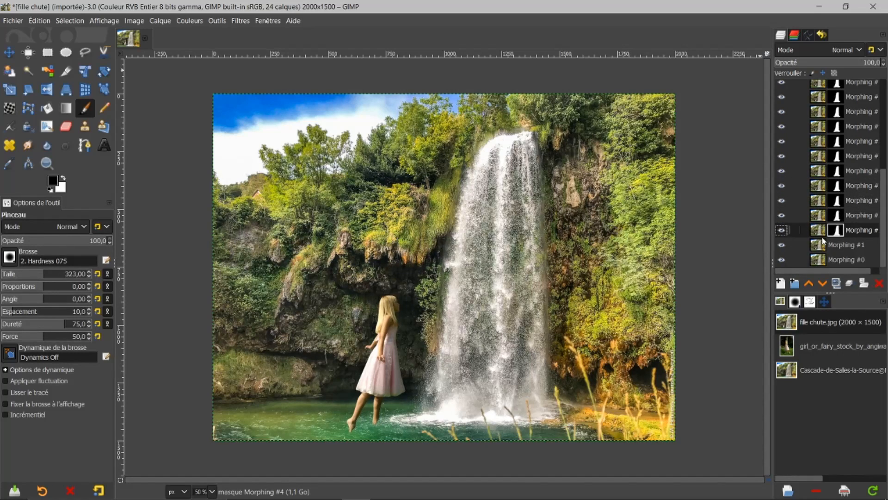
left_click(823, 240, "shift")
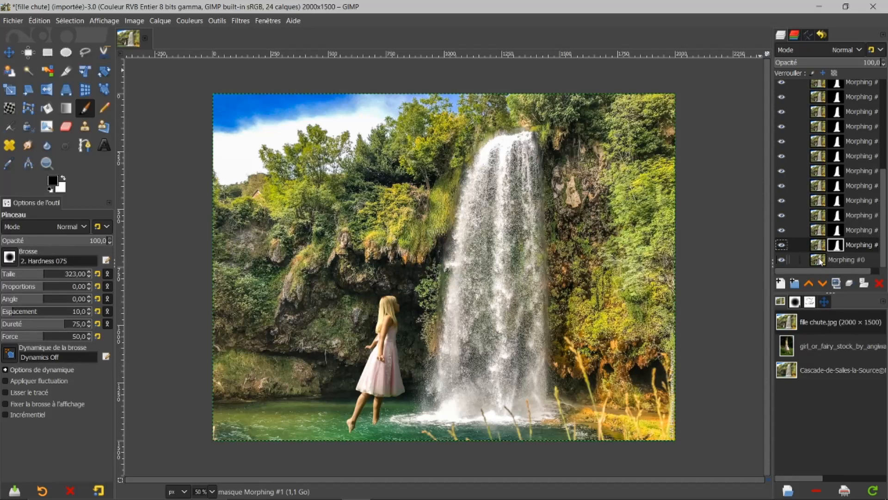
Try a Canal-channel layer mask on the Morphing #0 layer and delete that mask.
left_click(821, 260, "shift")
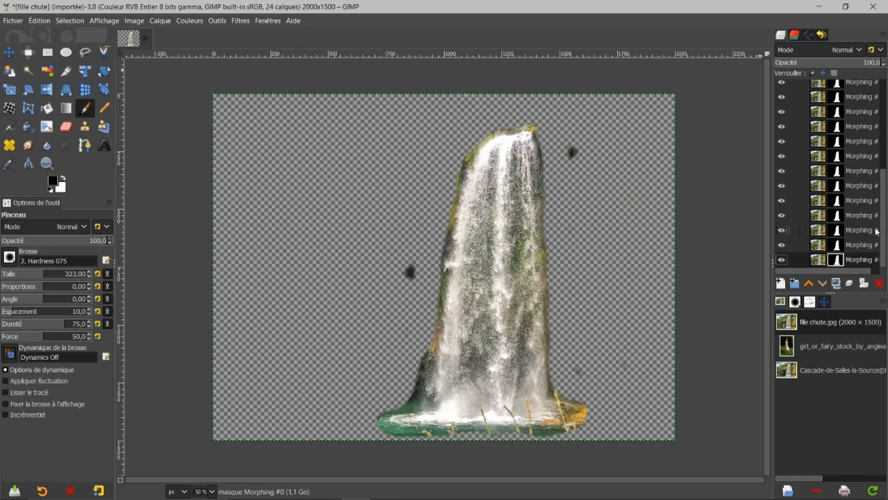
left_click(822, 263)
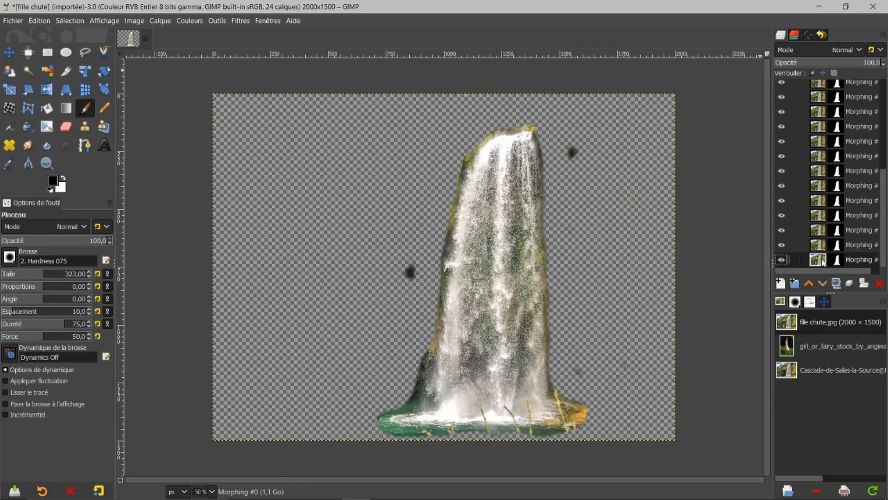
right_click(823, 262)
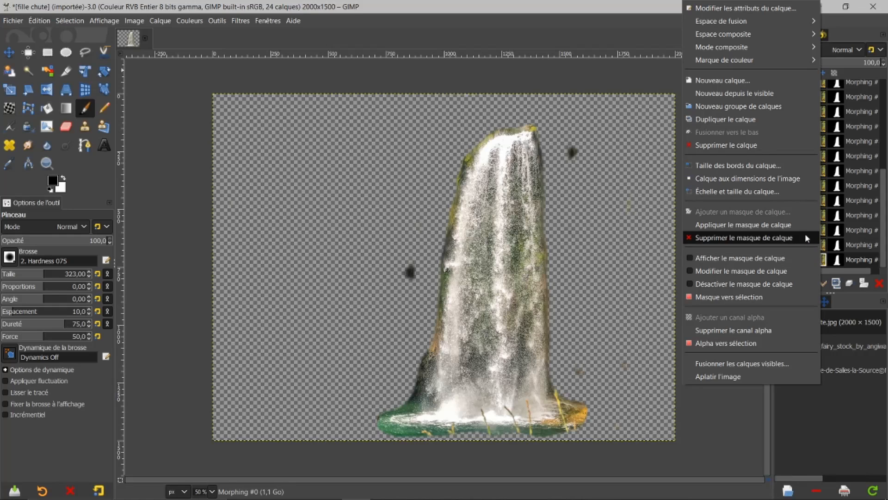
left_click(782, 239)
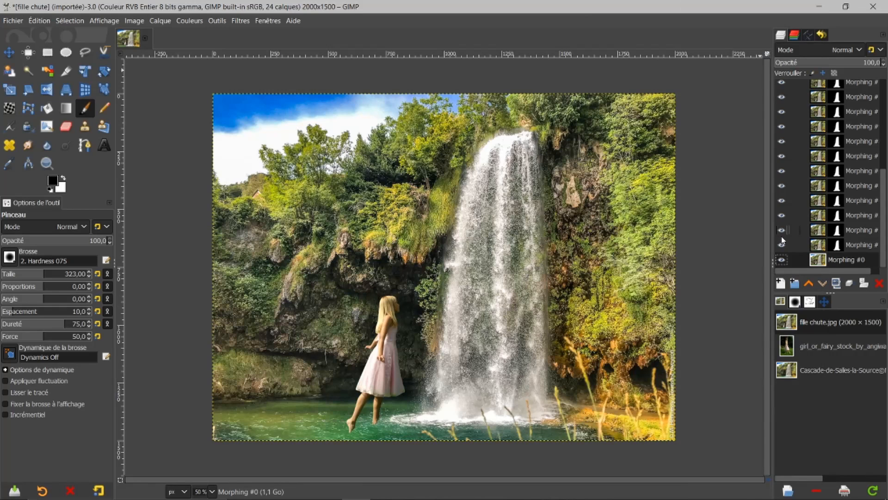
Play back the layers as an animation at 51 % zoom, and close the preview.
left_click_drag(886, 199, 886, 111)
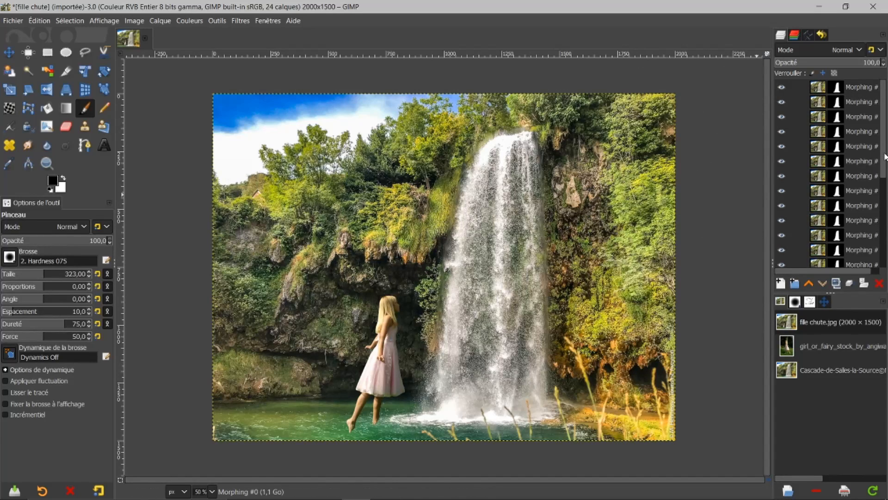
left_click_drag(886, 157, 884, 244)
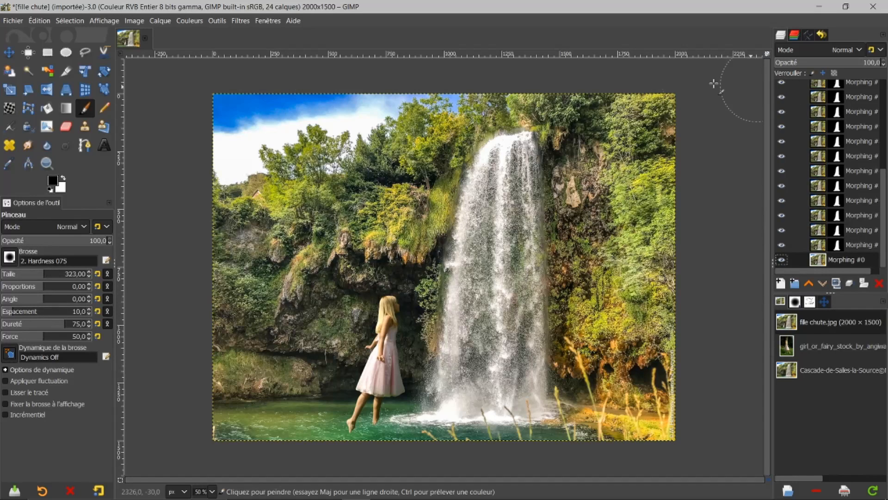
left_click(241, 21)
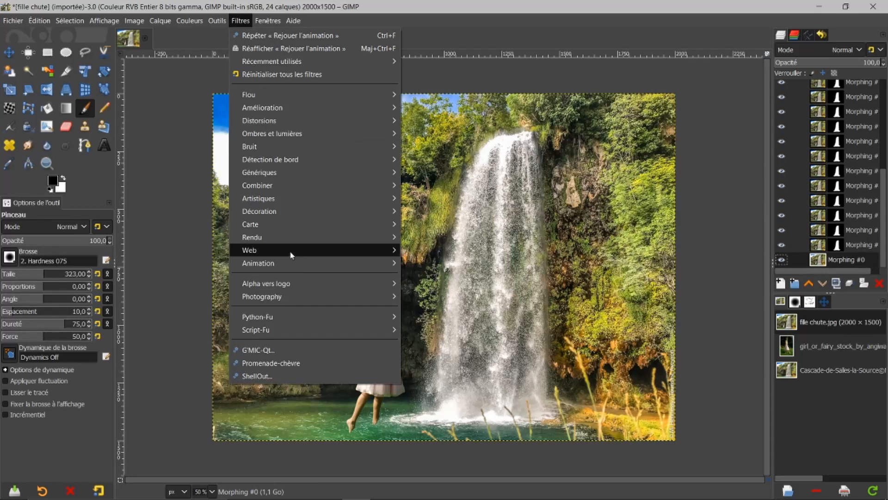
mouse_move(391, 268)
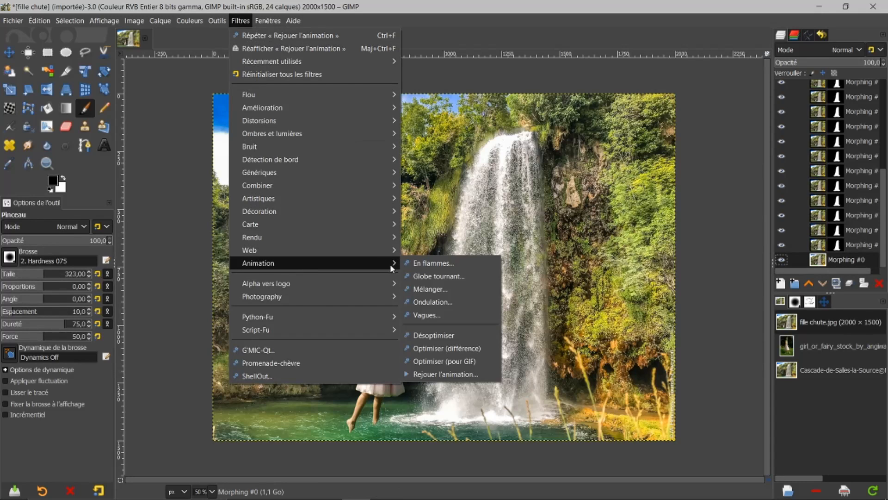
left_click(431, 375)
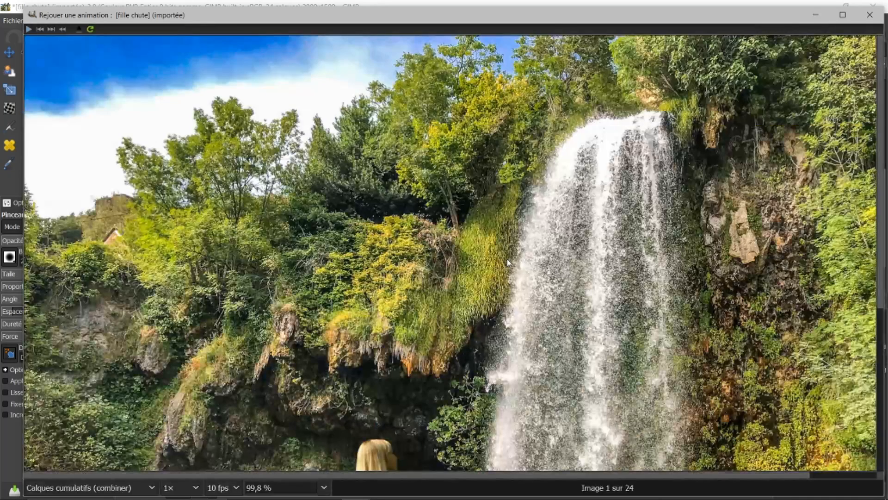
left_click(324, 488)
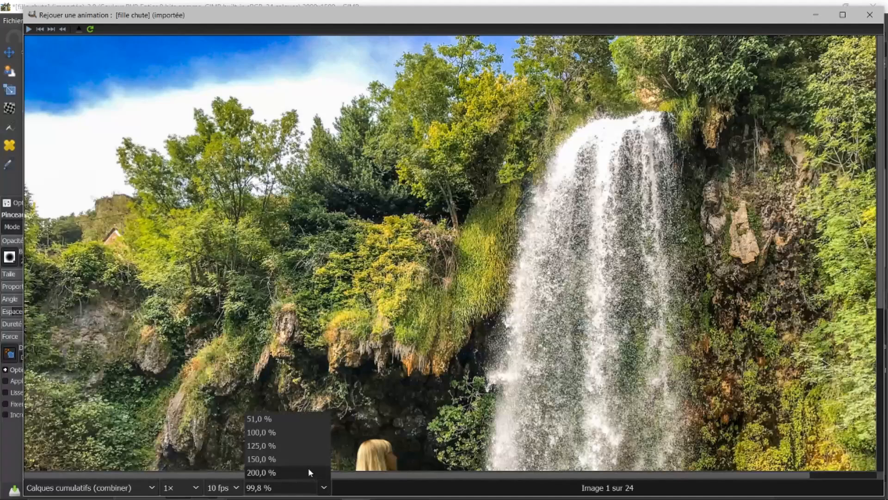
left_click(270, 414)
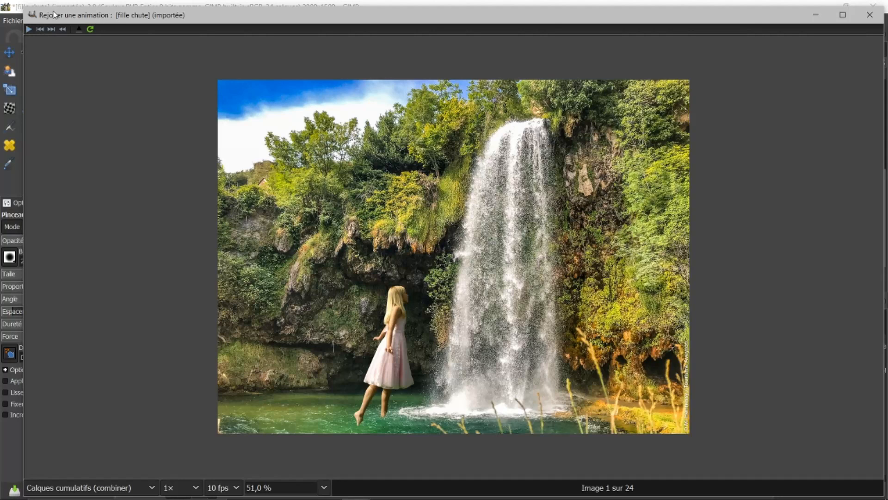
left_click(29, 28)
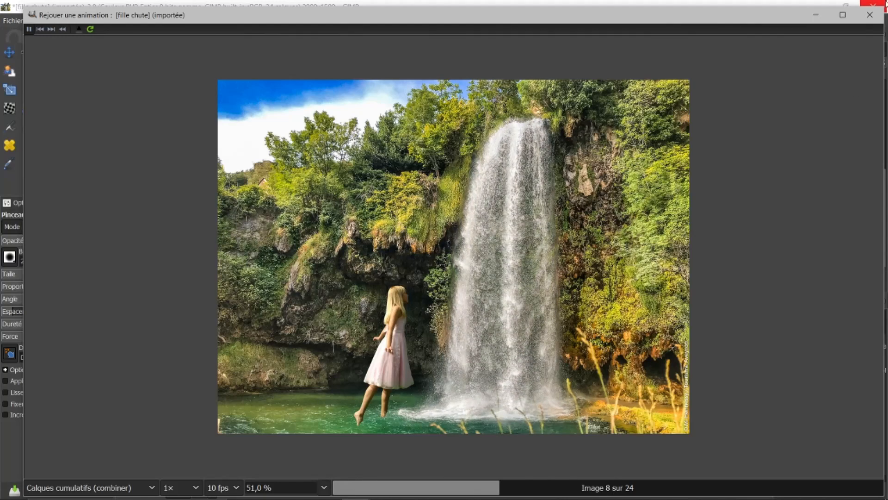
left_click(870, 17)
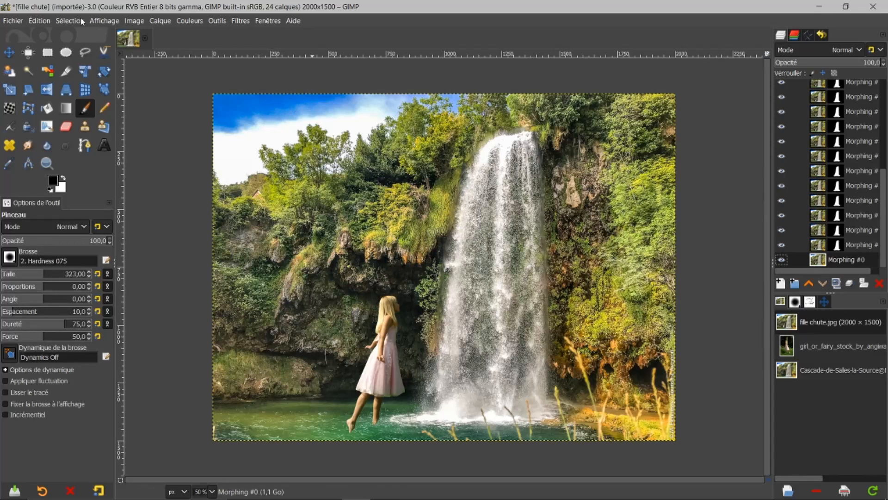
Start exporting the image to the Downloads folder with the file name fille chute2.gif.
left_click(43, 21)
mouse_move(16, 22)
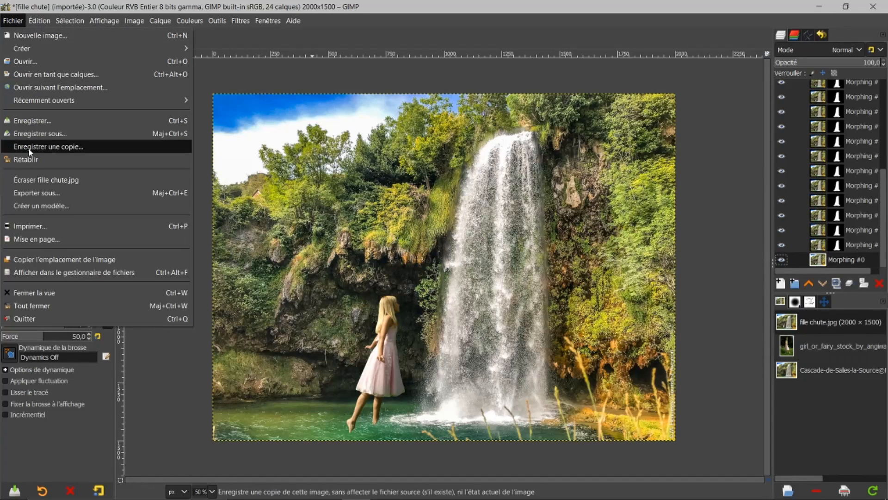
left_click(37, 193)
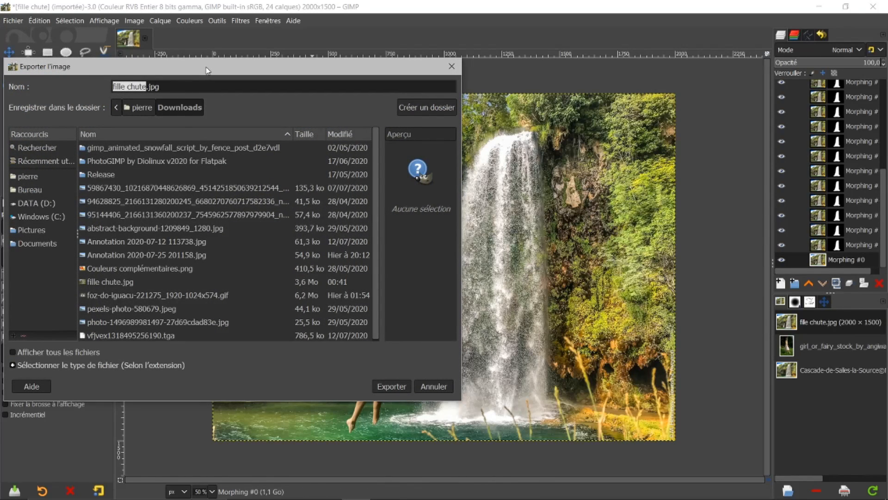
left_click_drag(207, 70, 279, 85)
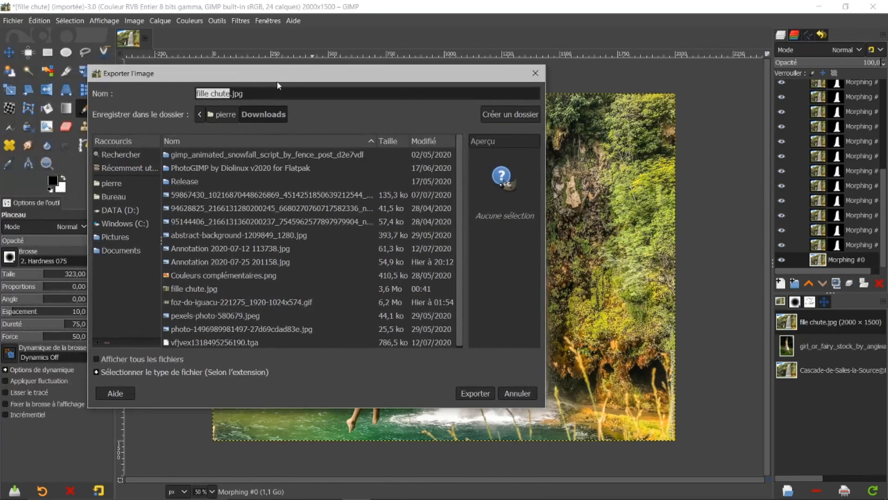
left_click(228, 95)
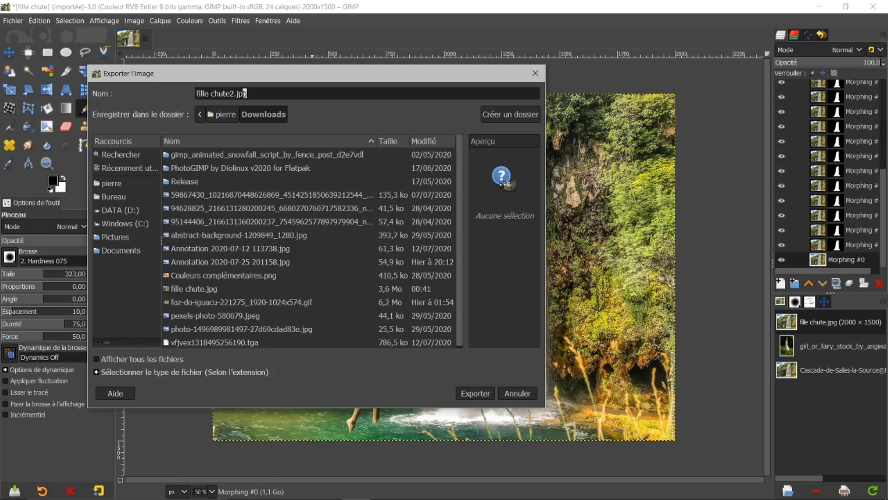
left_click_drag(247, 93, 237, 93)
type("g")
Confirm the GIF export, enable saving as an animation, and write the file.
left_click(474, 393)
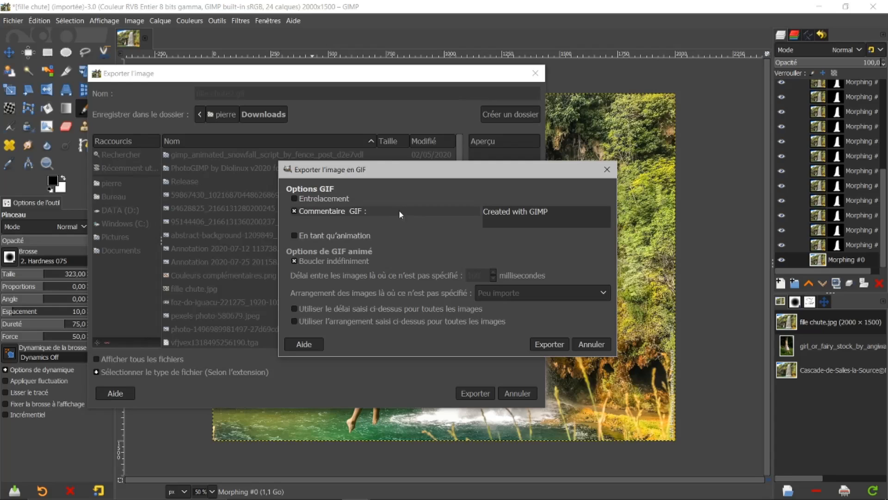
left_click(295, 236)
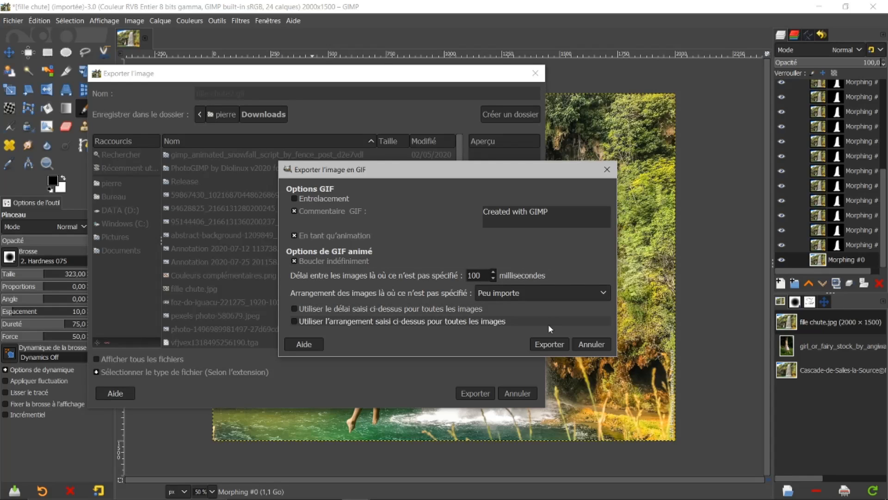
left_click(547, 348)
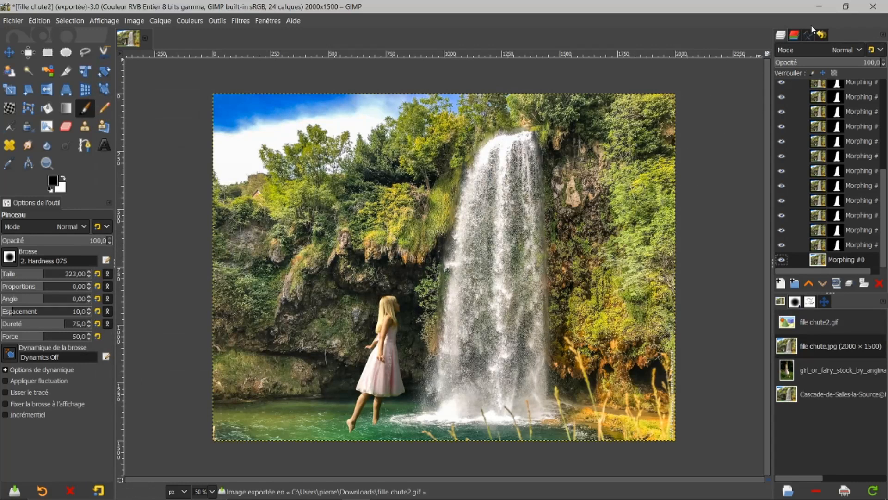
Switch to the Downloads folder in File Explorer, view the exported fille chute2.gif in Photos, and close it.
left_click(820, 8)
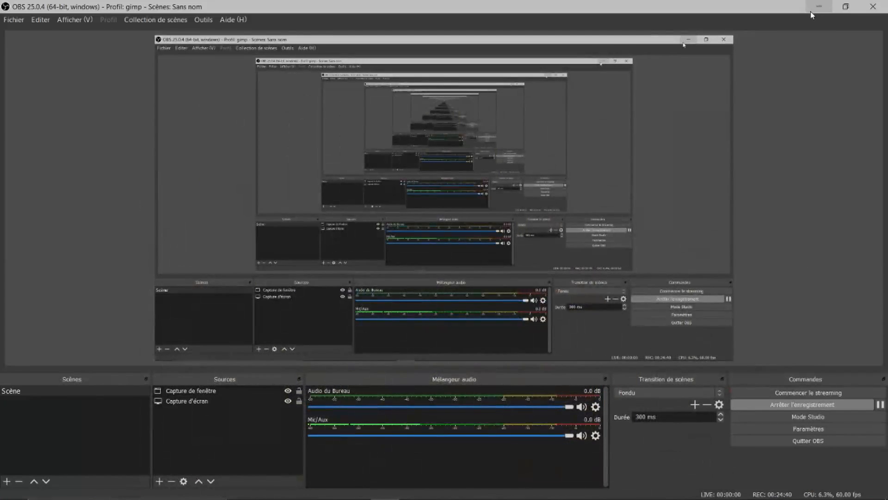
left_click(819, 8)
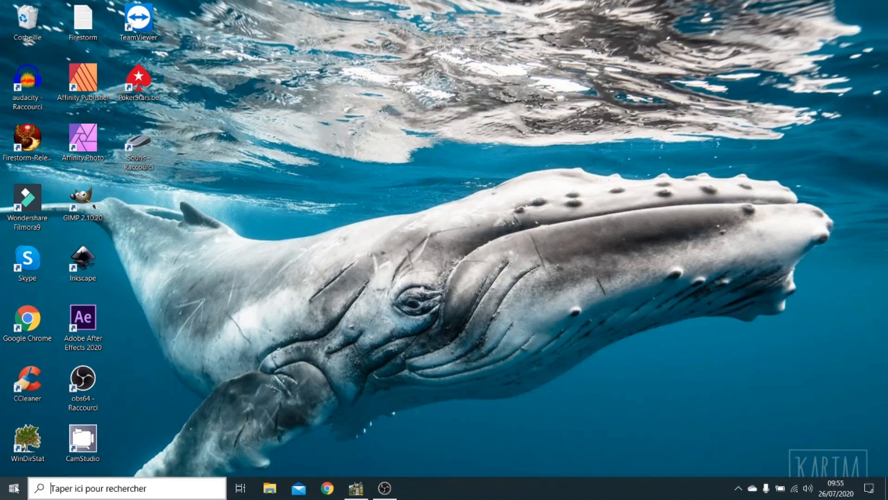
left_click(15, 489)
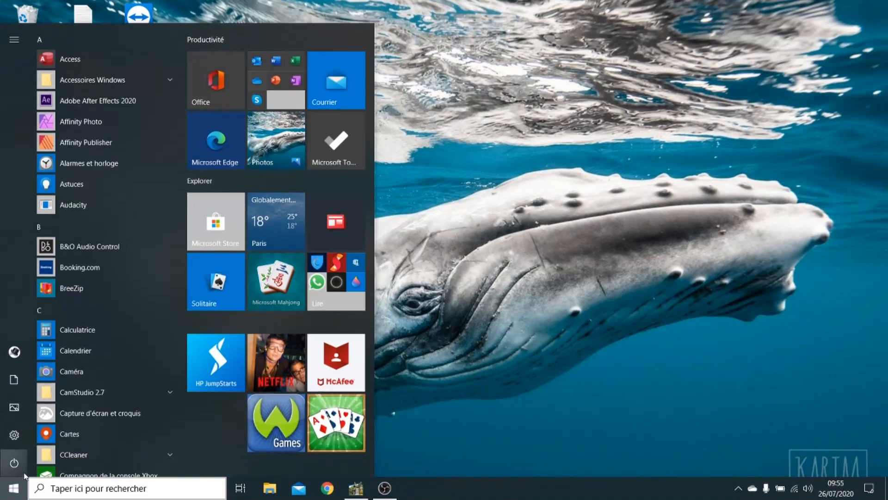
left_click(19, 379)
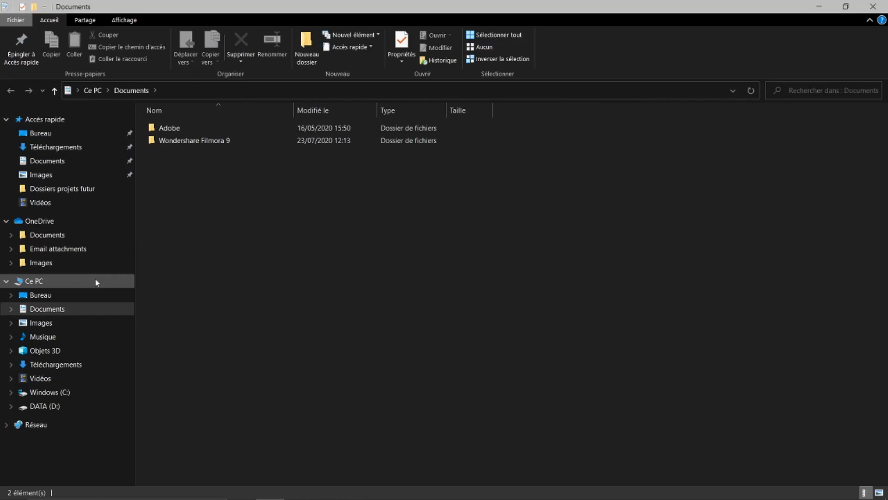
left_click(62, 364)
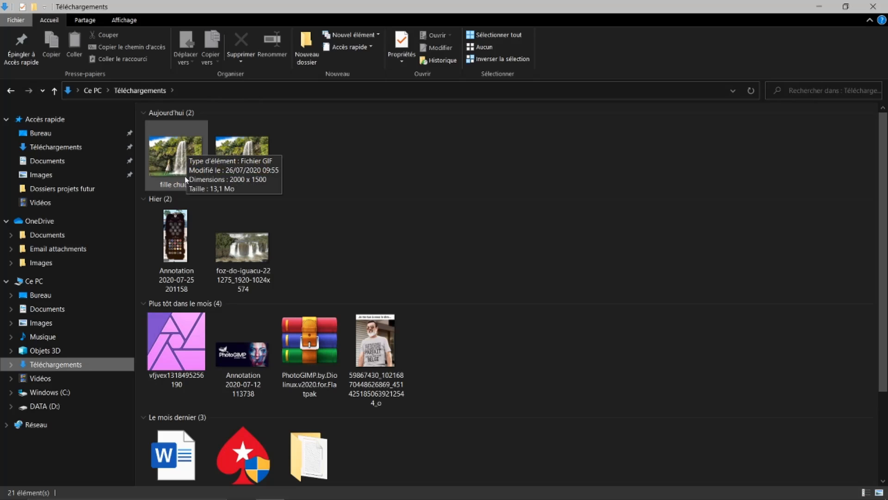
double_click(169, 151)
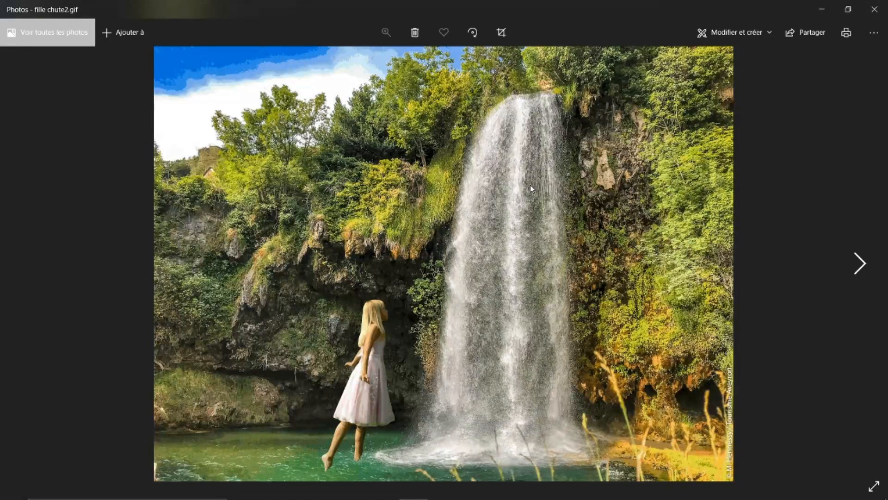
left_click(874, 10)
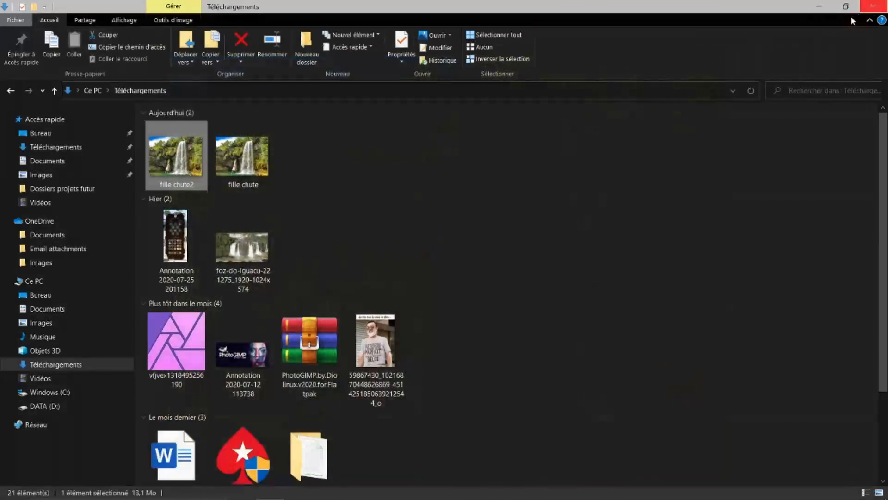
View foz-do-iguacu-221275_1920-1024x574.gif from the Downloads folder, close it, and switch back to GIMP.
double_click(248, 252)
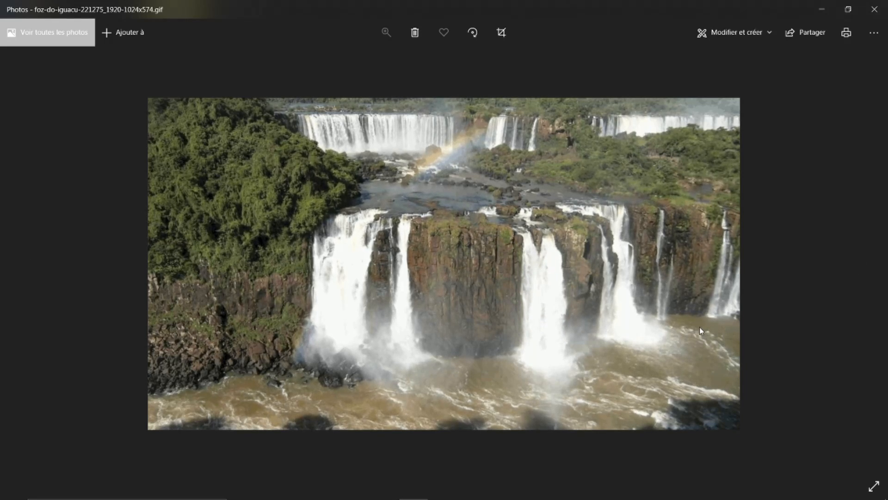
left_click(874, 9)
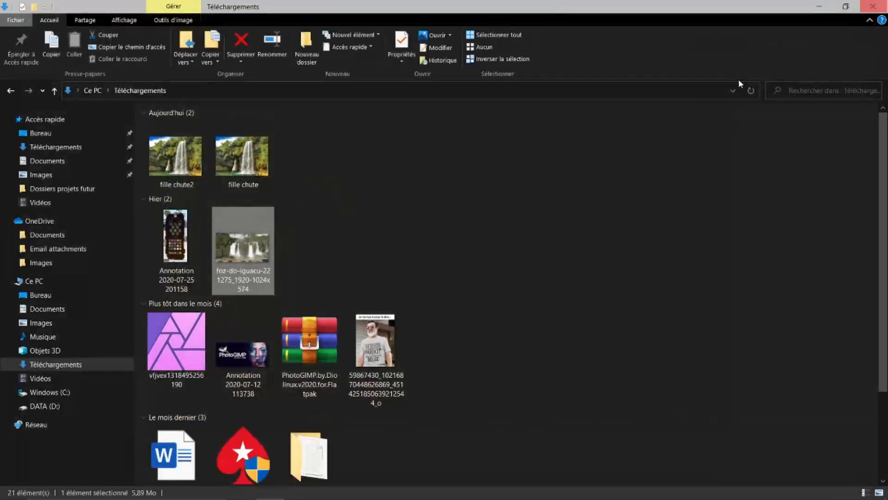
mouse_move(250, 499)
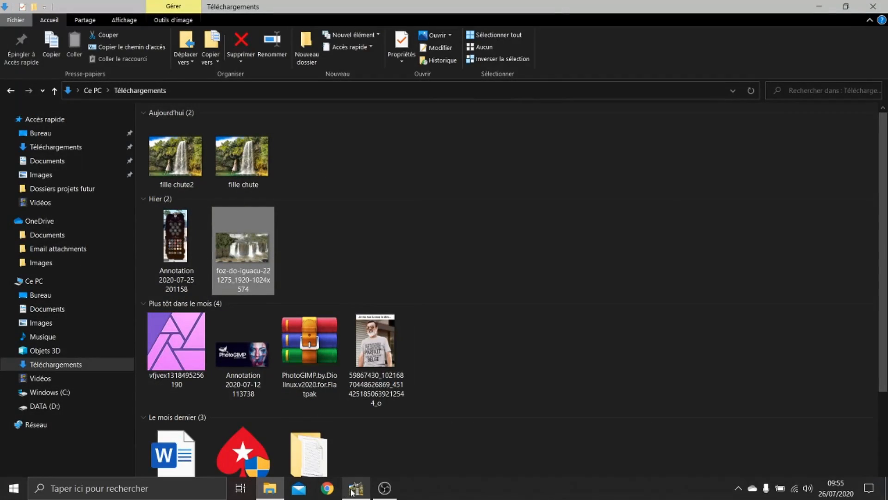
left_click(354, 488)
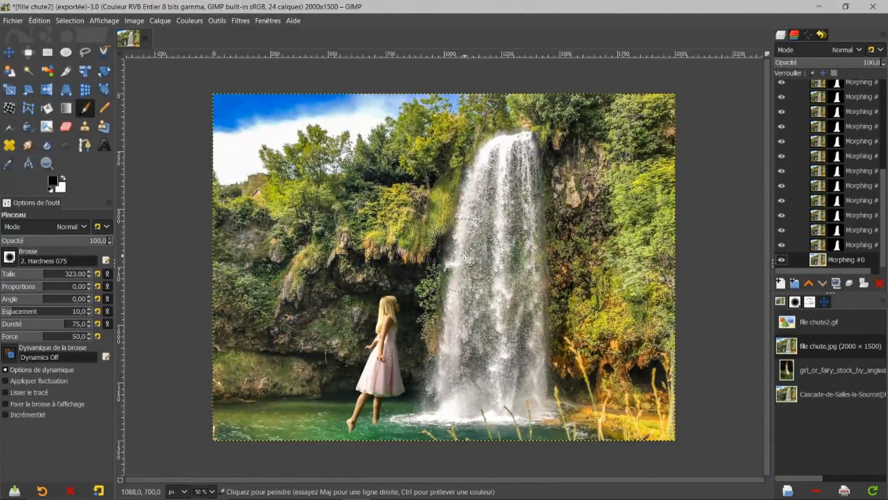